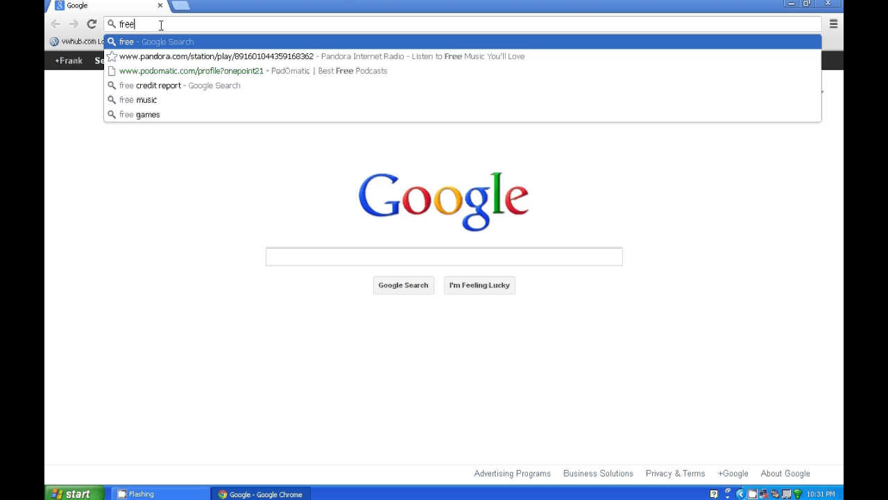
# - Search the web for "free winrar" and download WinRAR (32-bit) from the CNET Download.com result
pyautogui.write(' wi')
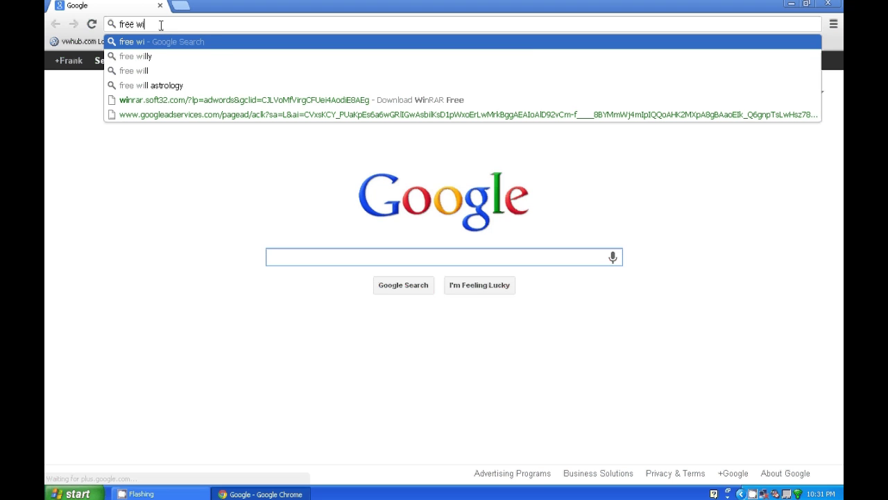
pyautogui.write('nrar')
pyautogui.press('Return')
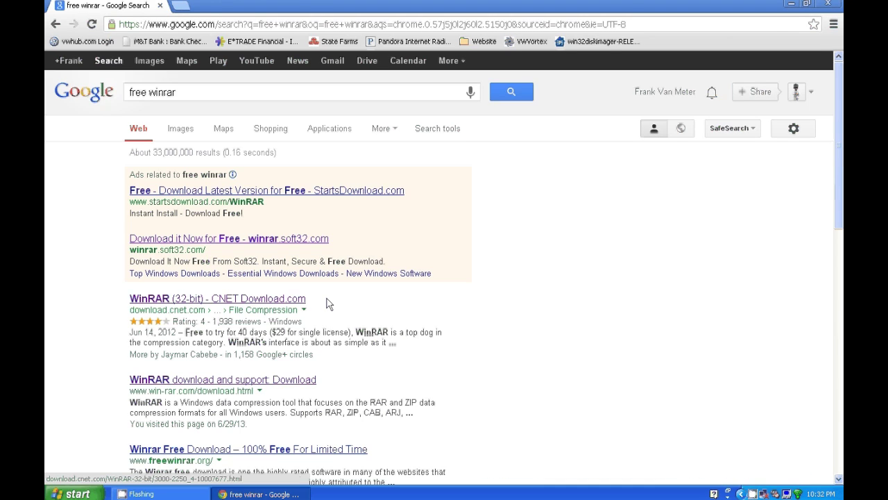
pyautogui.click(226, 299)
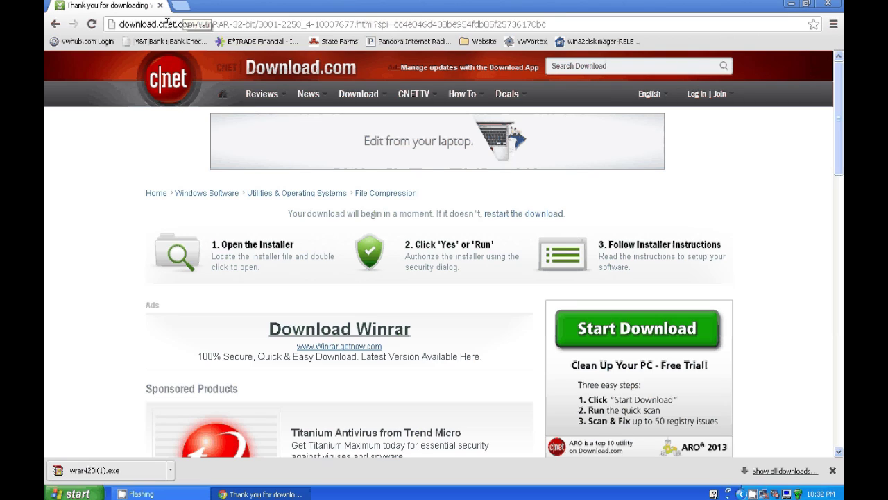
# - Launch the wrar420 installer from the Downloads folder, cancel it at the security warning and close the folder
pyautogui.press('super+d')
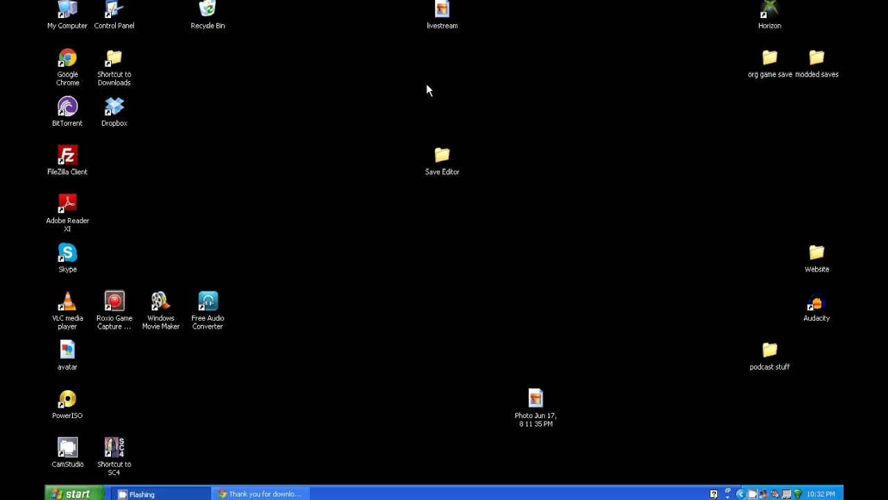
pyautogui.doubleClick(111, 64)
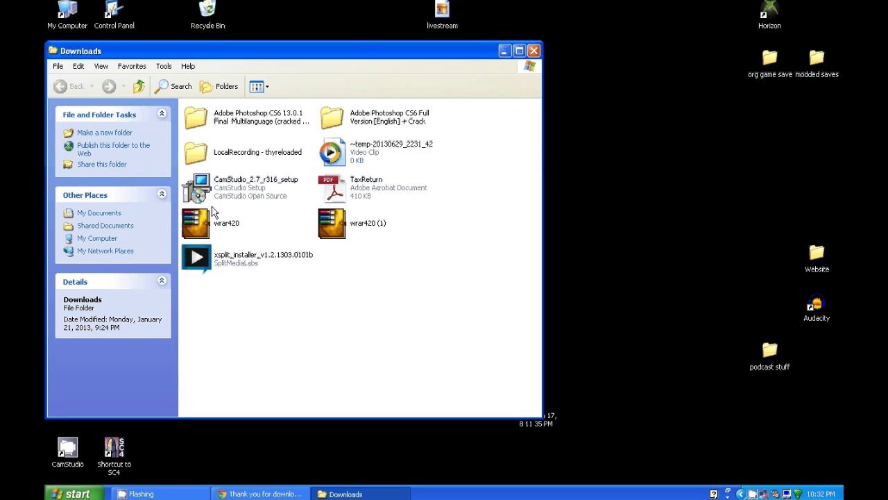
pyautogui.doubleClick(210, 229)
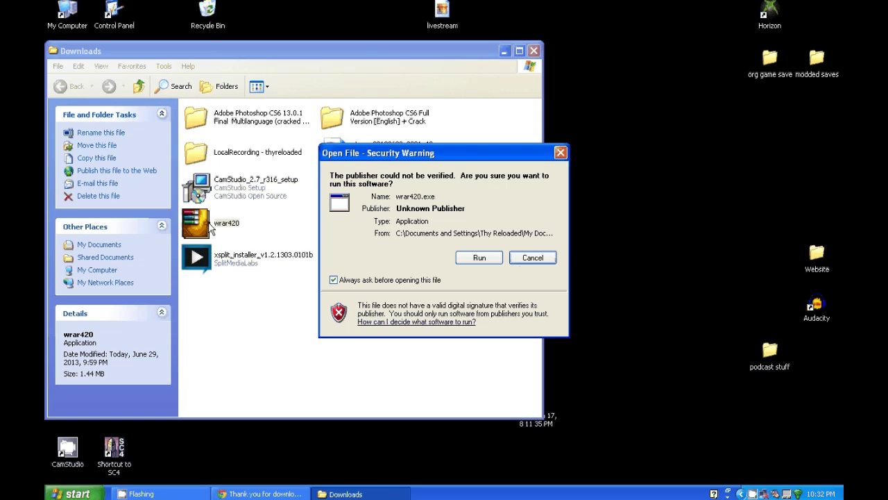
pyautogui.click(522, 259)
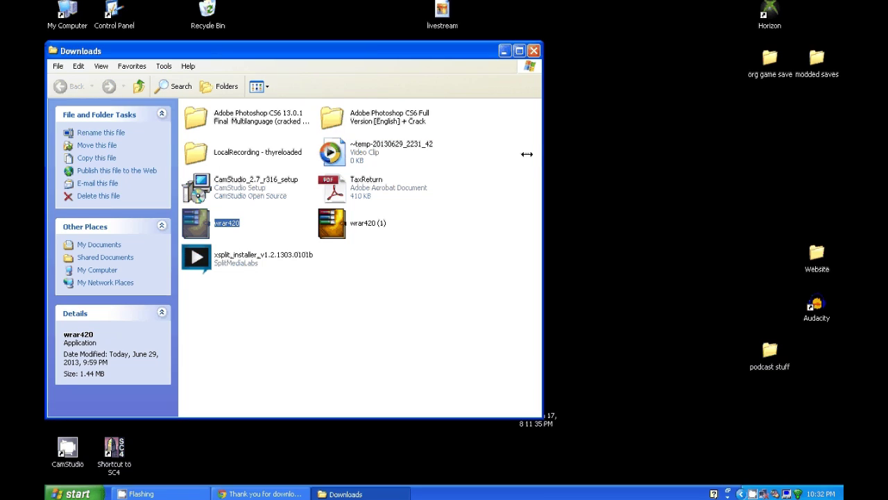
pyautogui.click(534, 52)
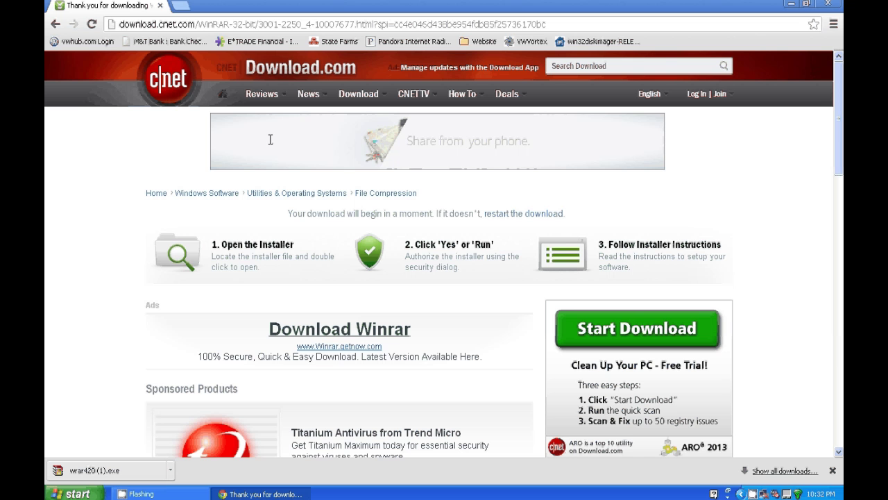
# - Go to blog.gib.me in the browser and download Borderlands 2 Save Editor (Revision 179)
pyautogui.click(159, 25)
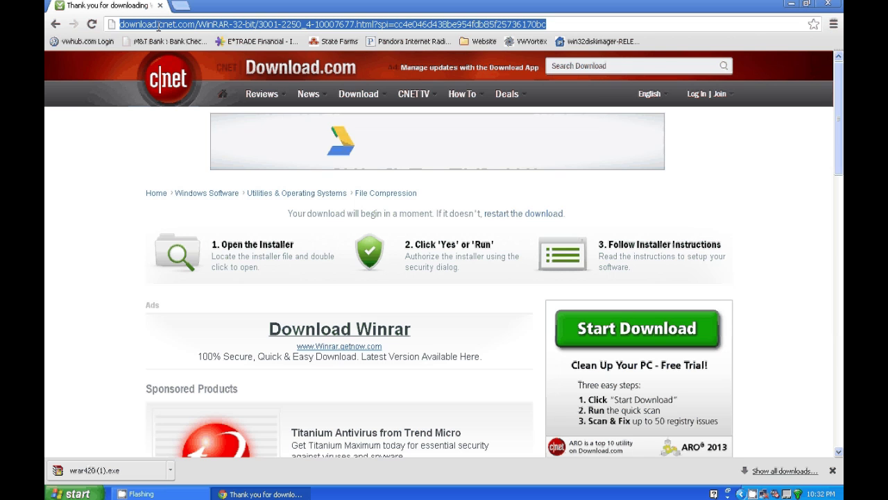
pyautogui.write('gib.me')
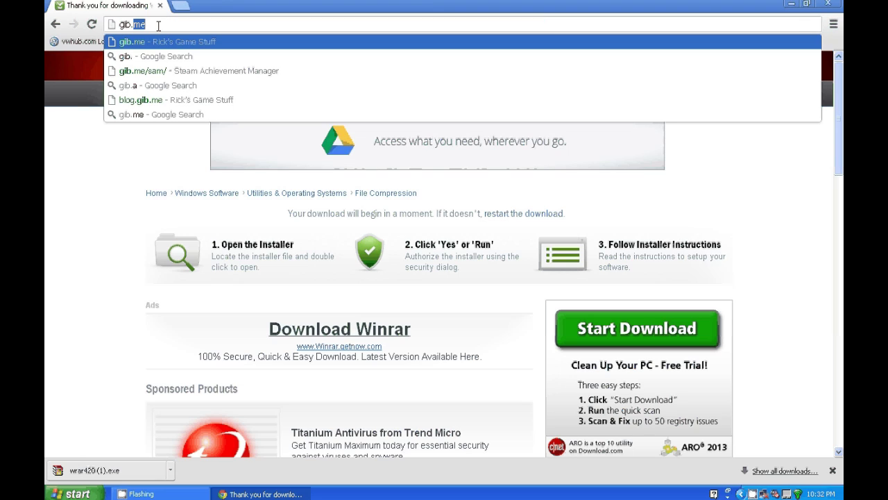
pyautogui.click(201, 99)
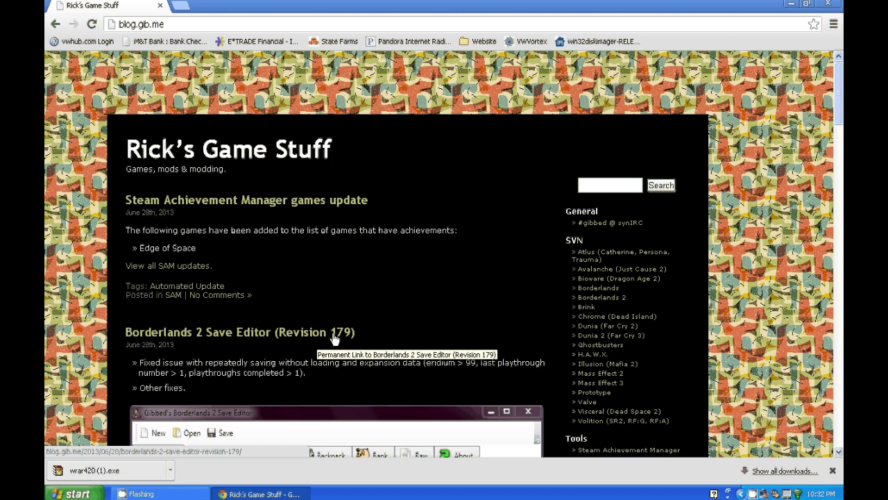
pyautogui.scroll(-1, 335, 339)
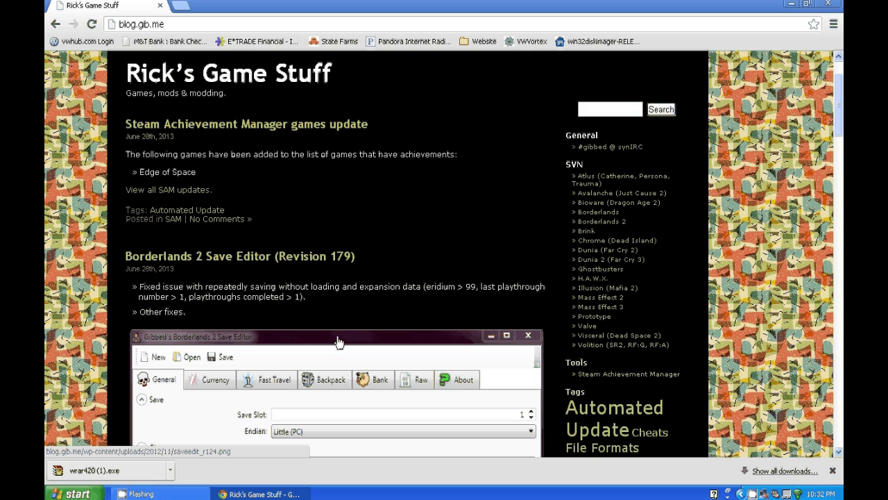
pyautogui.scroll(-3, 338, 341)
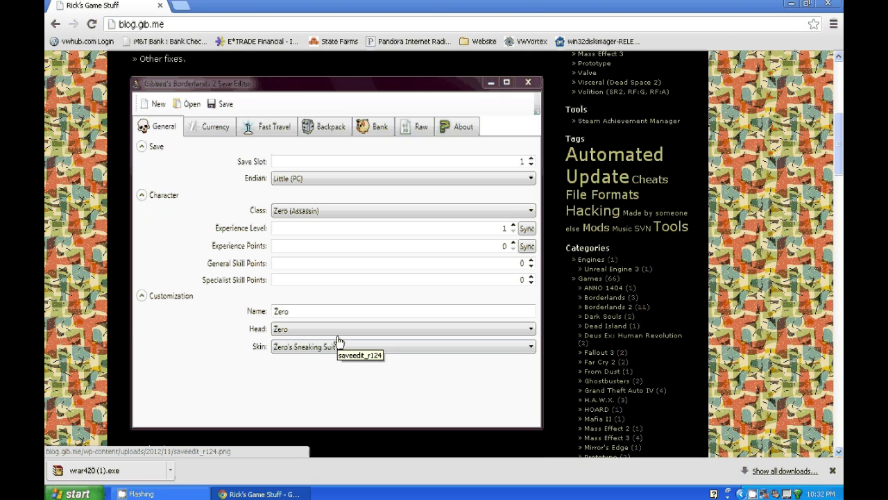
pyautogui.scroll(-1, 338, 341)
pyautogui.click(147, 353)
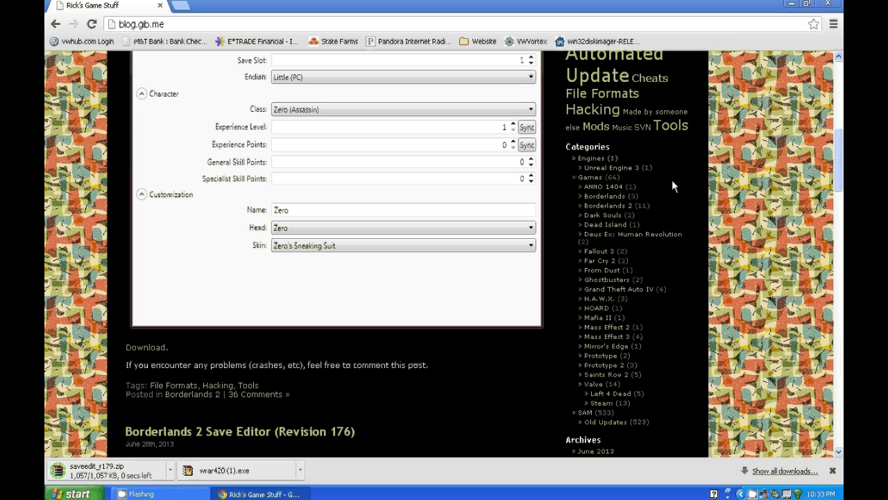
# - Move the saveedit_r179 archive from the Downloads folder into the desktop's Save Editor folder and close Downloads
pyautogui.click(791, 5)
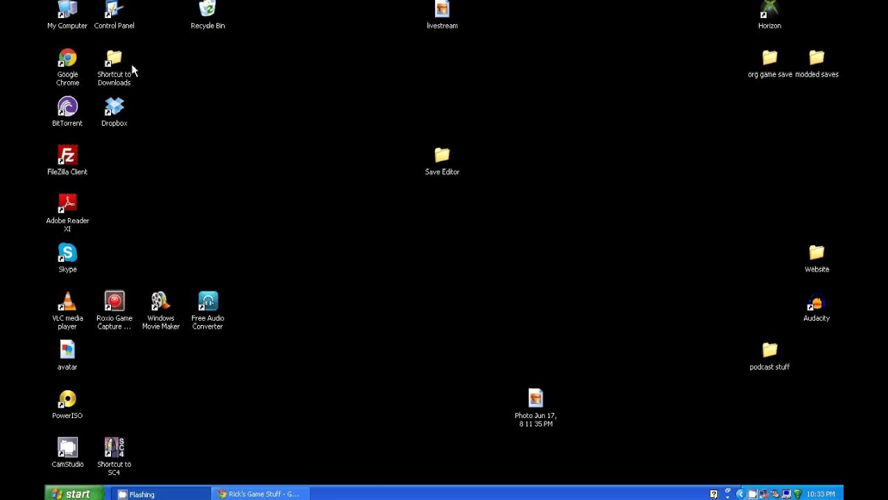
pyautogui.doubleClick(443, 156)
pyautogui.moveTo(451, 41); pyautogui.dragTo(487, 40)
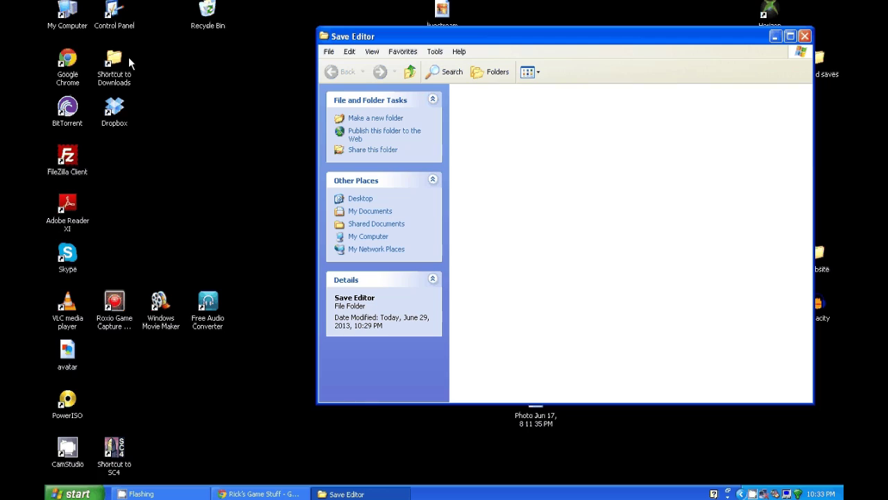
pyautogui.doubleClick(129, 57)
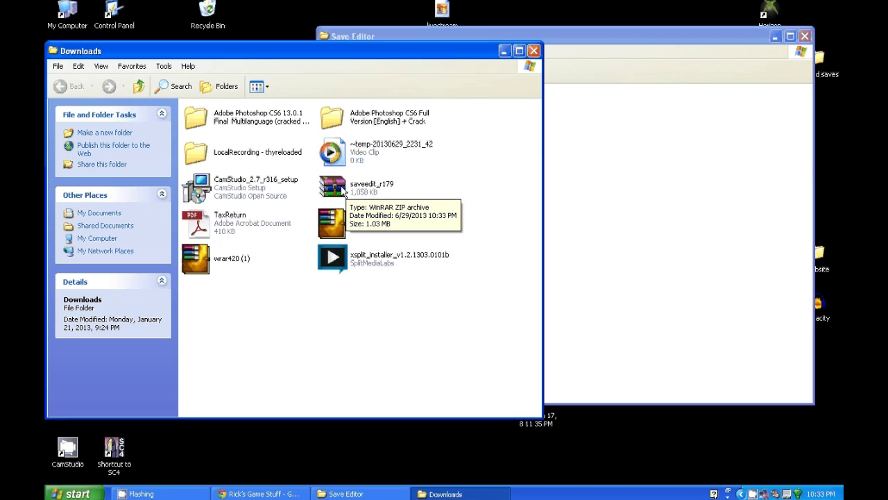
pyautogui.moveTo(342, 192); pyautogui.dragTo(489, 132)
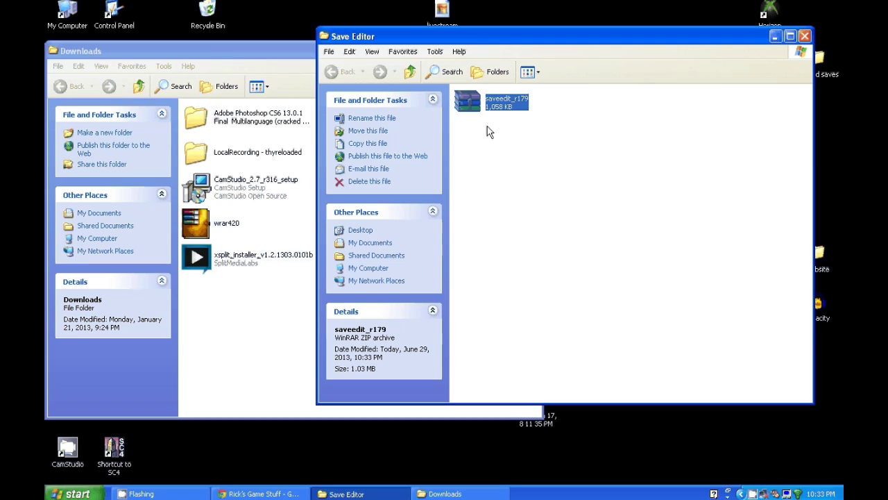
pyautogui.hotkey('alt', 'Tab')
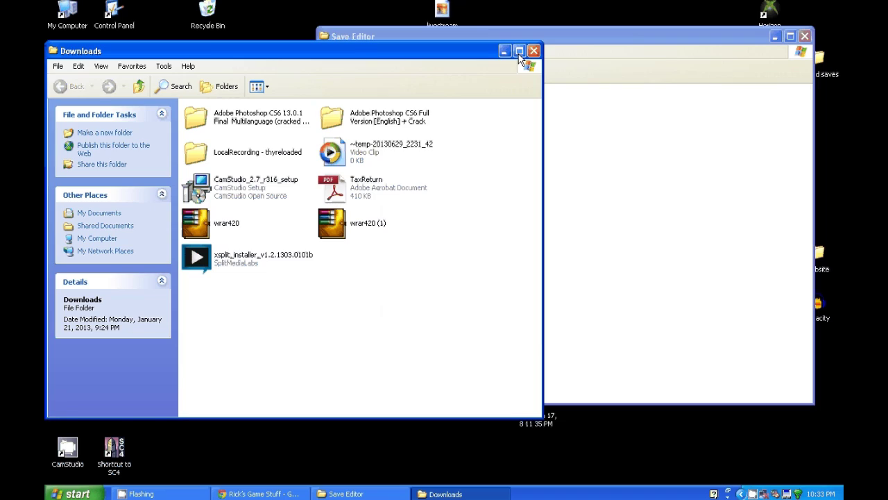
pyautogui.click(534, 51)
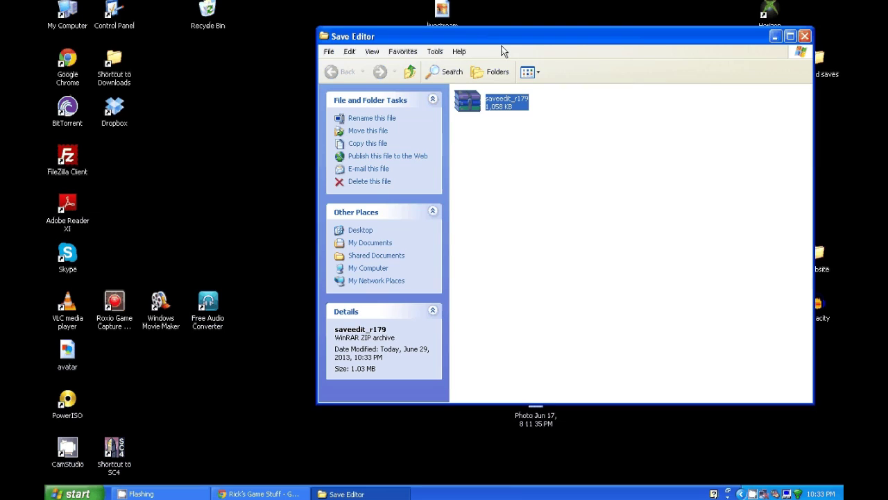
# - Extract the saveedit_r179 archive directly into the Save Editor folder
pyautogui.moveTo(502, 44); pyautogui.dragTo(404, 78)
pyautogui.rightClick(376, 143)
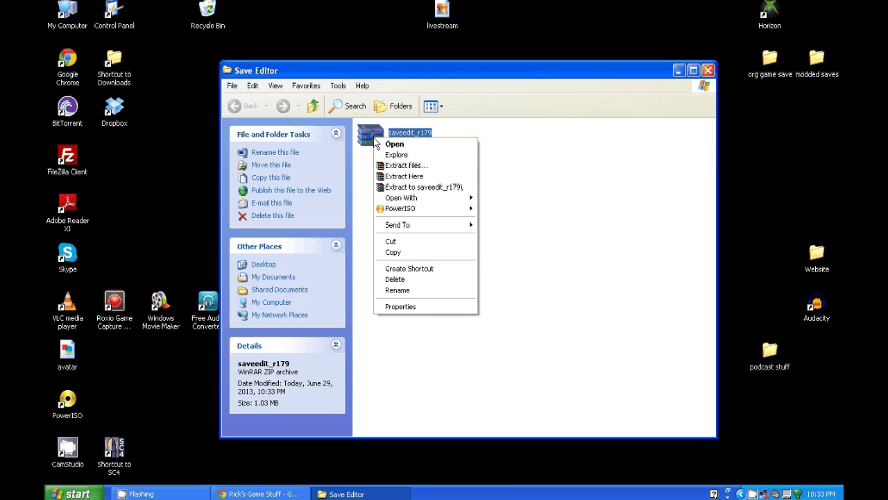
pyautogui.click(409, 178)
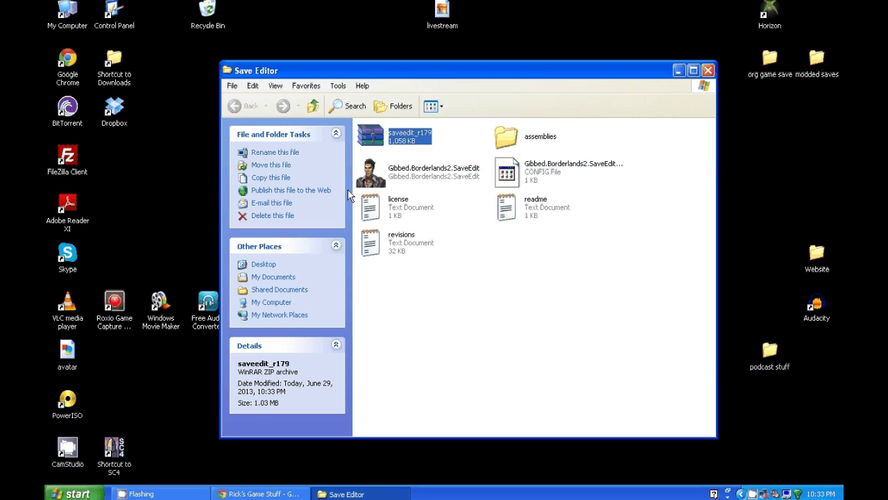
# - Launch Gibbed.Borderlands2.SaveEdit, open SaveGame from the modded saves folder as an X360 save file, and close the editor
pyautogui.click(371, 177)
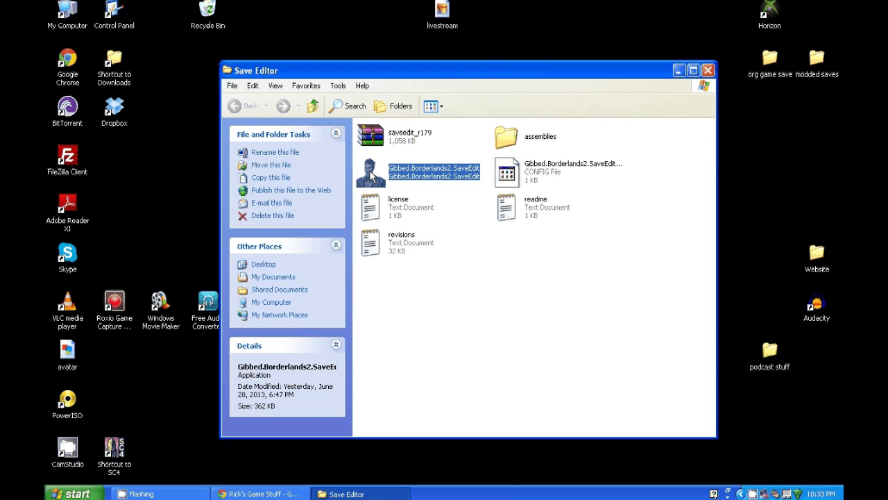
pyautogui.doubleClick(371, 177)
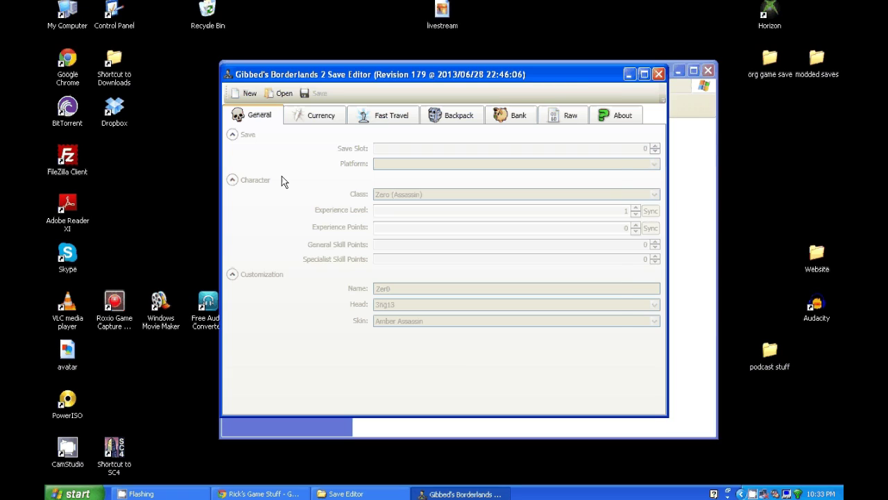
pyautogui.click(278, 94)
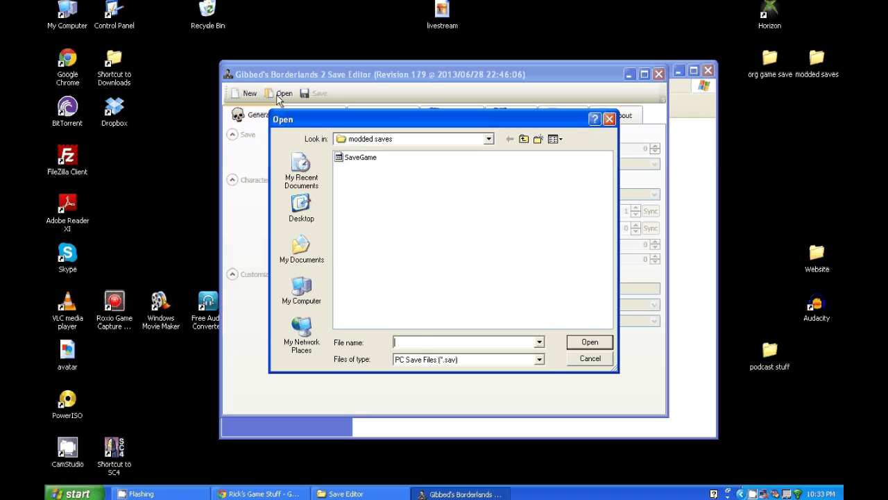
pyautogui.click(360, 157)
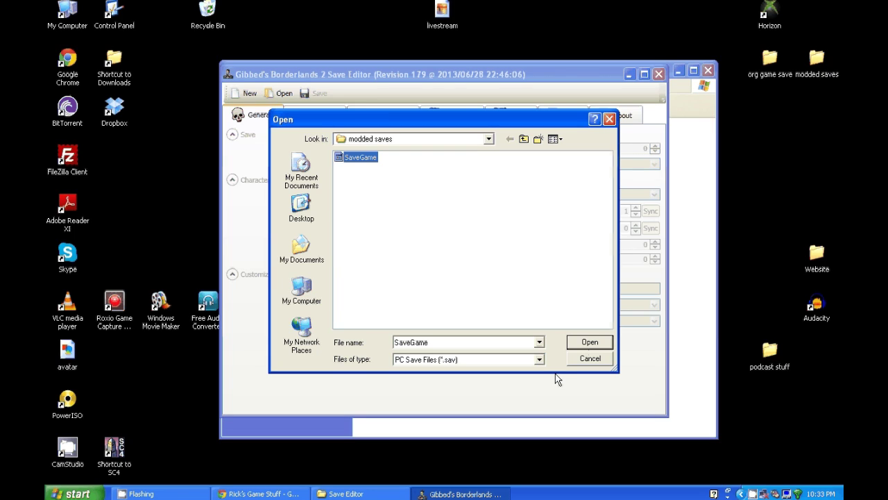
pyautogui.click(540, 359)
pyautogui.click(444, 379)
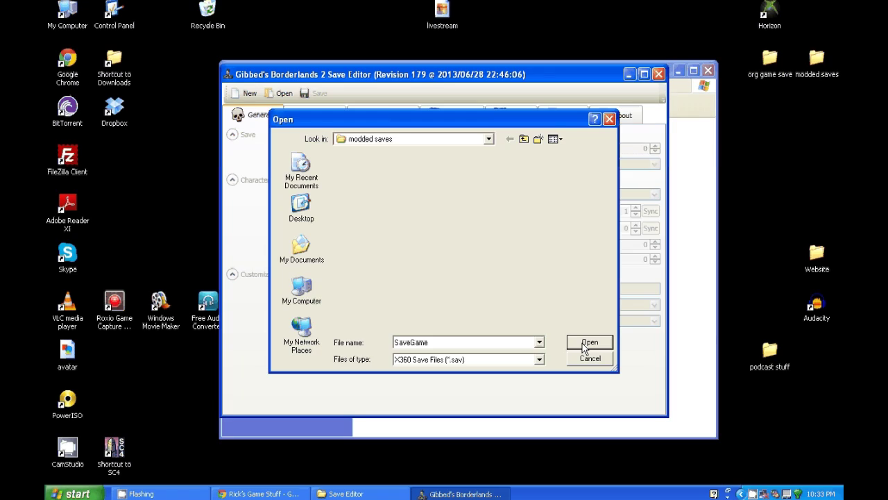
pyautogui.click(587, 343)
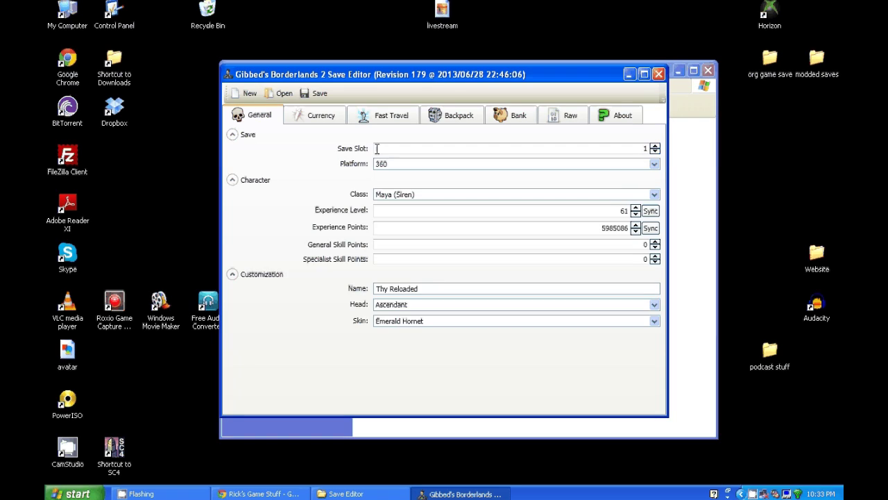
pyautogui.click(656, 75)
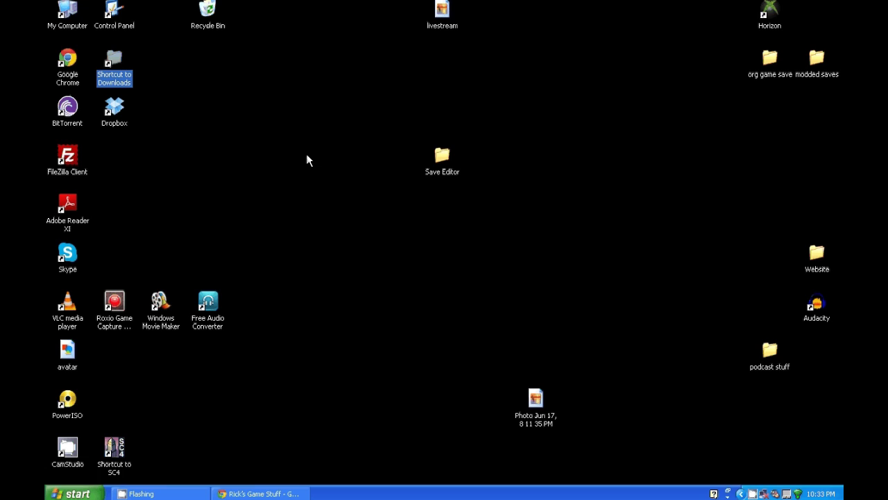
# - Check the installed Microsoft .NET Framework versions in the Control Panel's list of installed programs
pyautogui.doubleClick(111, 14)
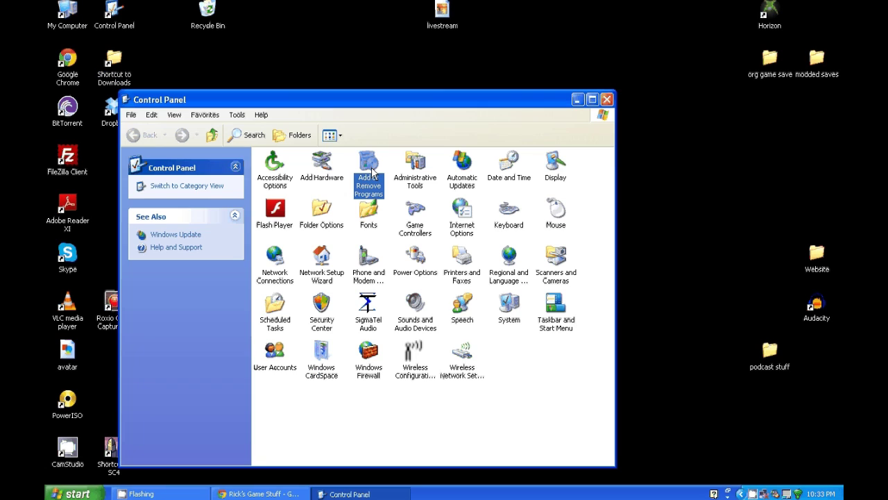
pyautogui.doubleClick(372, 173)
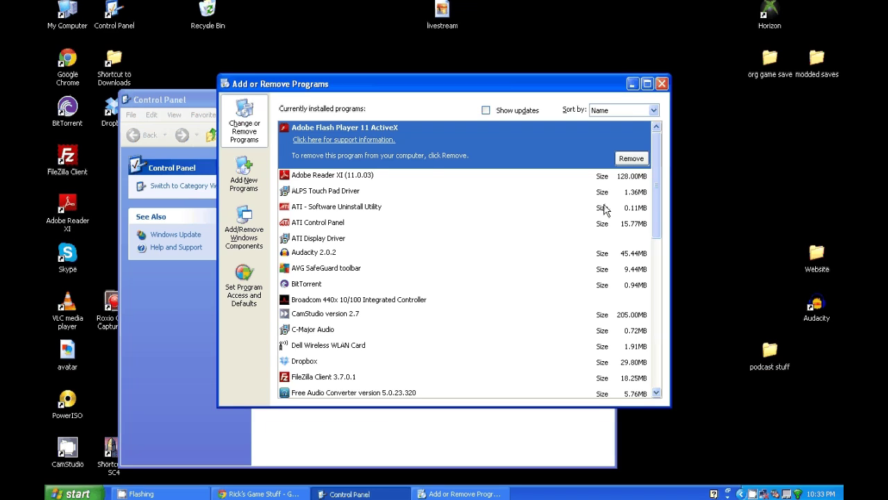
pyautogui.click(658, 282)
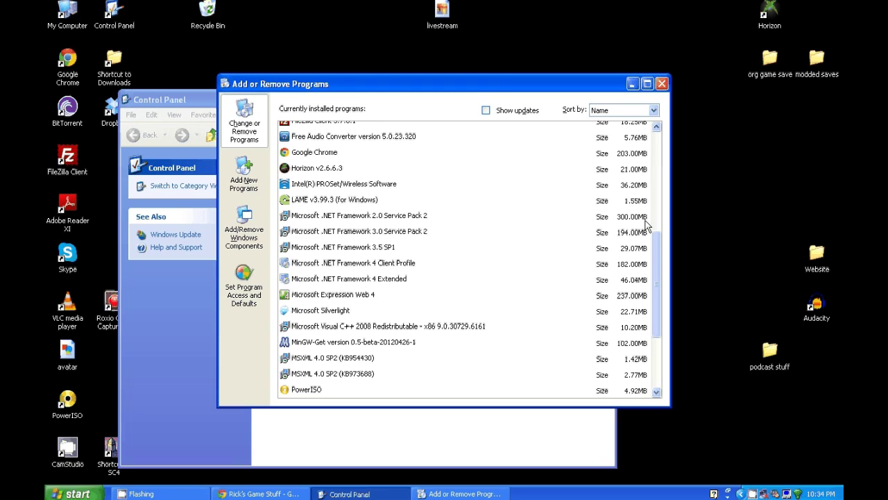
pyautogui.moveTo(656, 251); pyautogui.dragTo(658, 169)
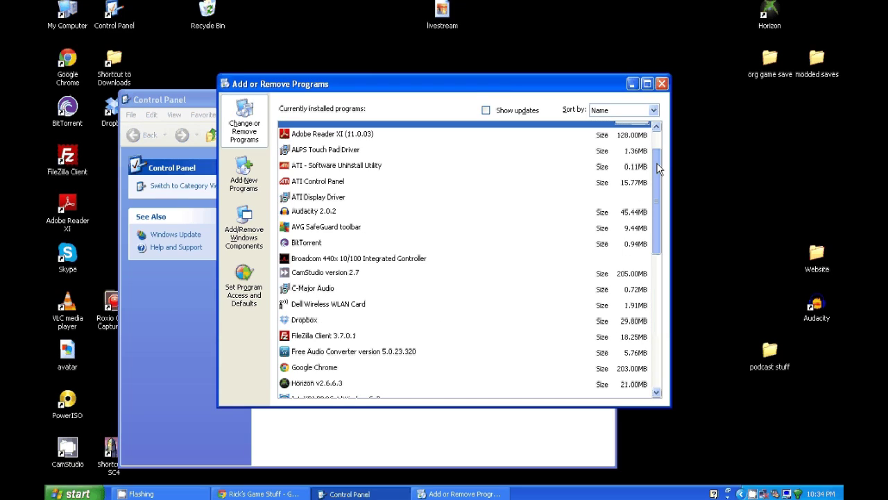
pyautogui.click(661, 84)
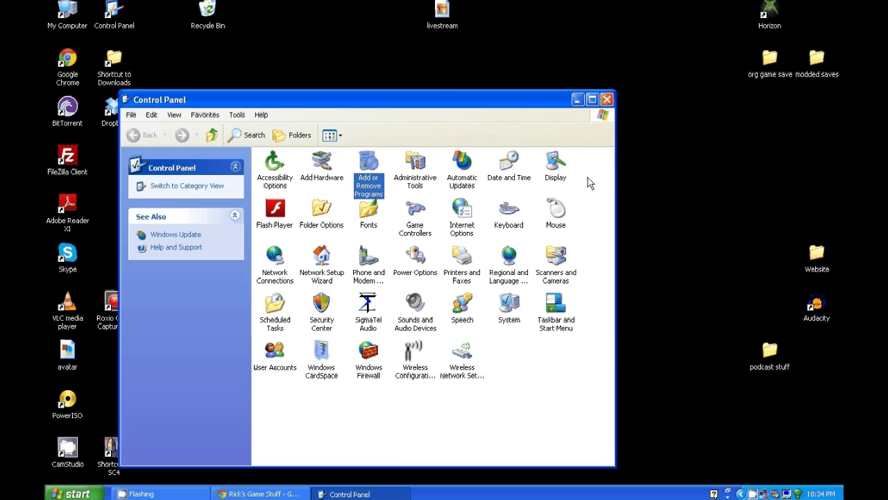
pyautogui.click(608, 100)
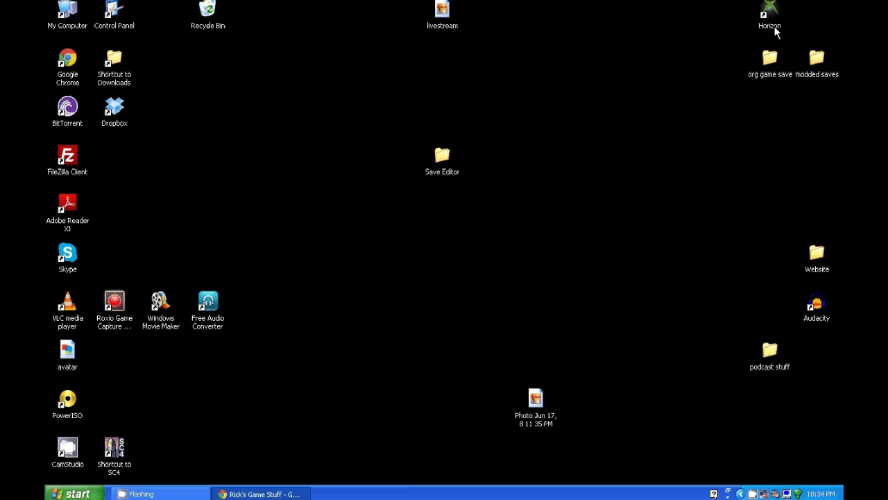
# - Search the web for "frame network" in Google Chrome and close the results page
pyautogui.doubleClick(70, 61)
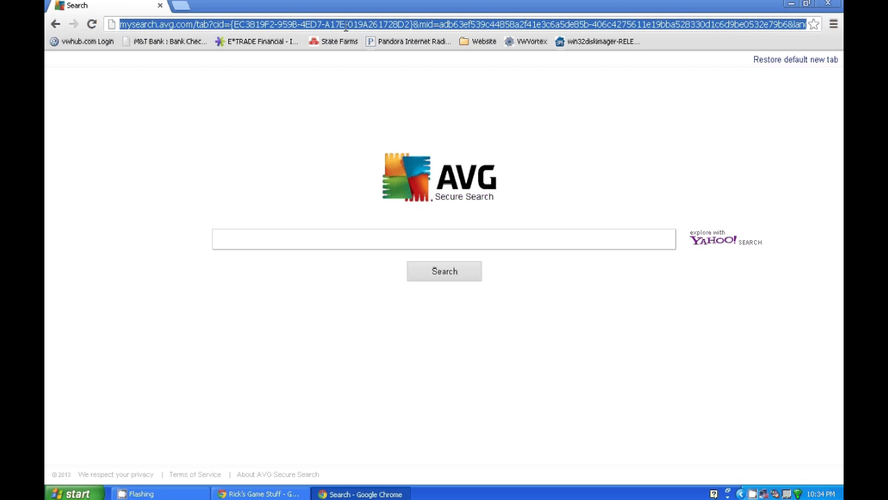
pyautogui.write('frame')
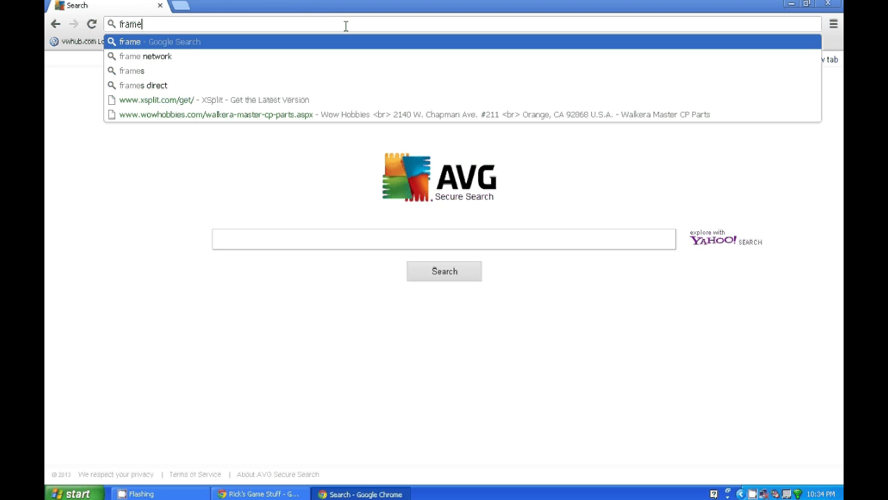
pyautogui.press('Down')
pyautogui.press('Return')
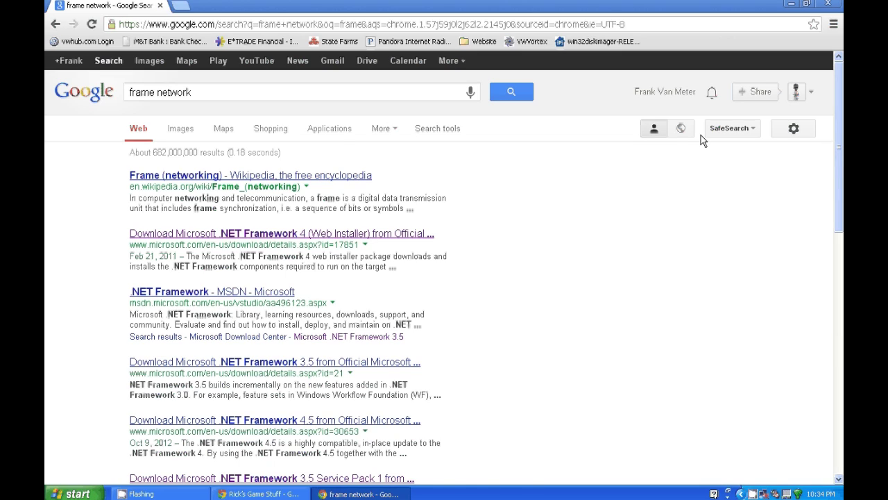
pyautogui.hotkey('ctrl', 'w')
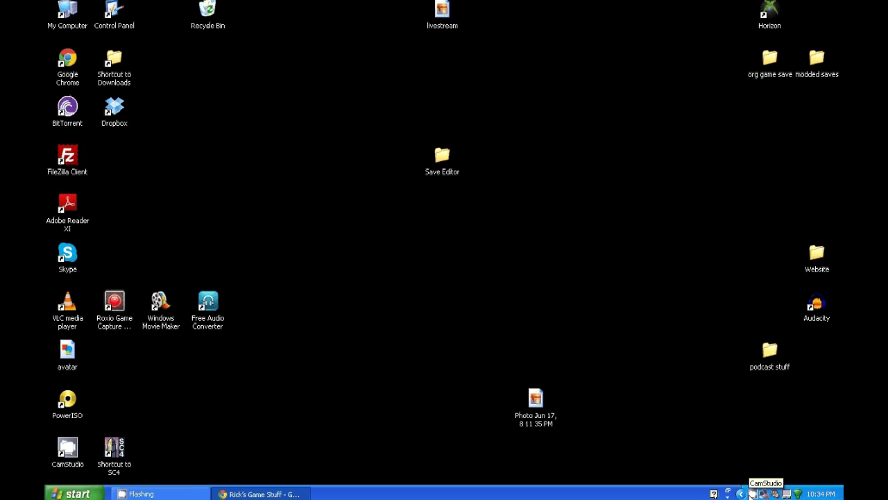
pyautogui.rightClick(752, 494)
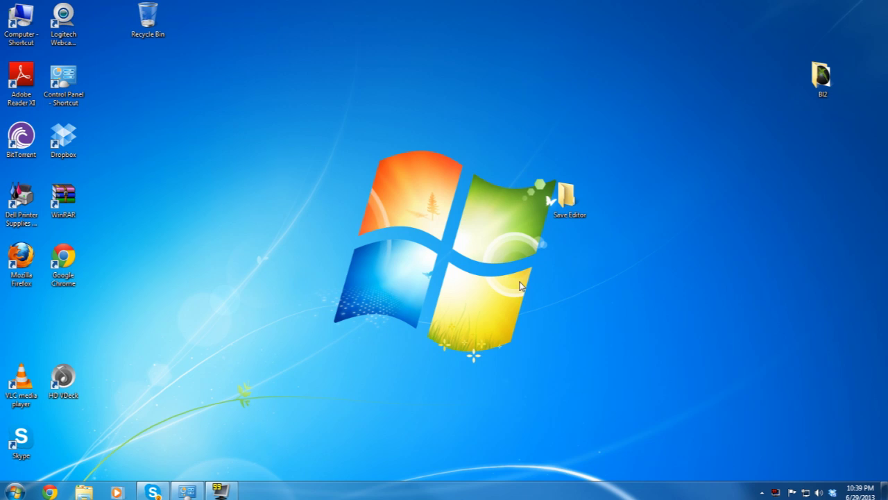
# - Move the desktop's Save Editor folder up toward the upper middle, and search the web for "free winrar" in Google Chrome
pyautogui.moveTo(565, 197); pyautogui.dragTo(442, 88)
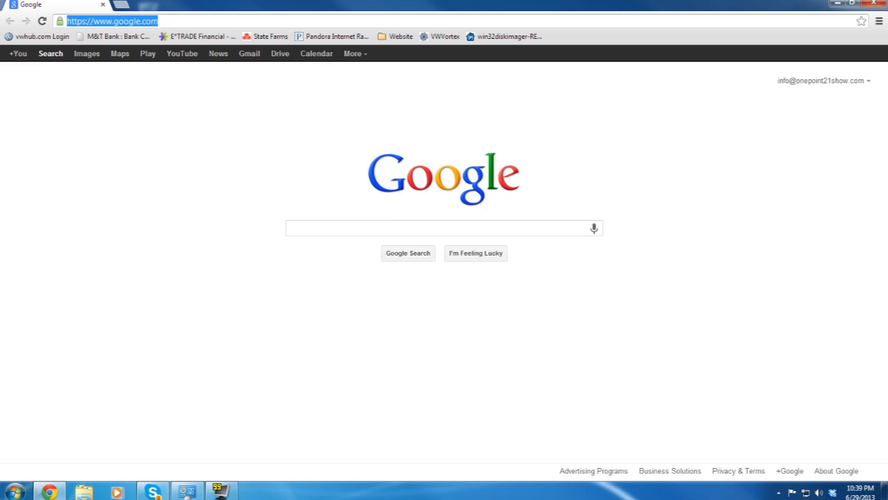
pyautogui.write('win')
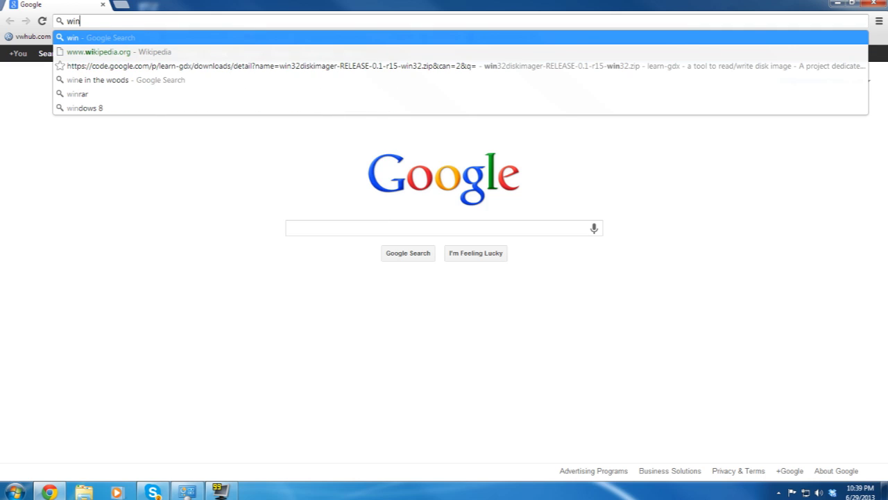
pyautogui.press('BackSpace')
pyautogui.press('BackSpace')
pyautogui.press('BackSpace')
pyautogui.write('vi')
pyautogui.press('BackSpace')
pyautogui.press('BackSpace')
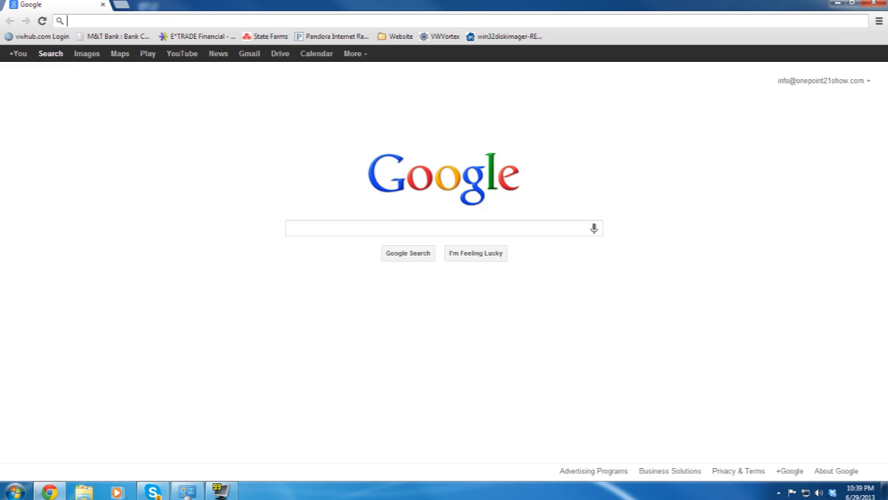
pyautogui.write('free')
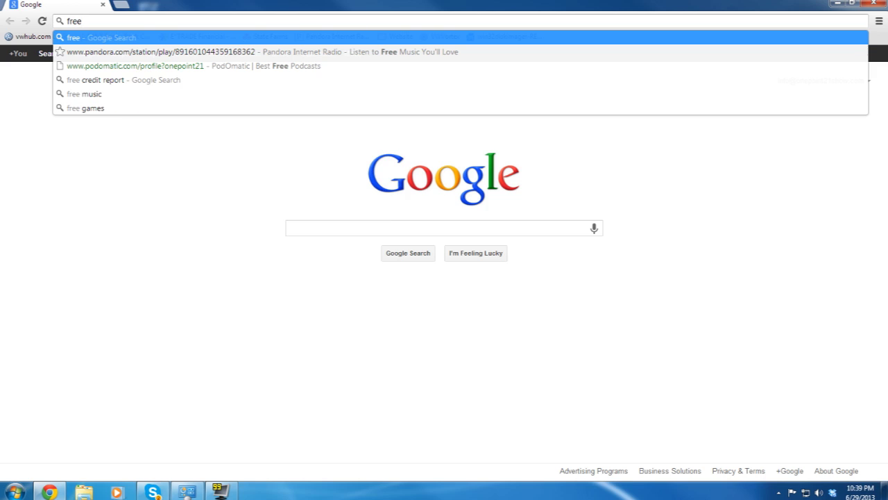
pyautogui.write(' winrar')
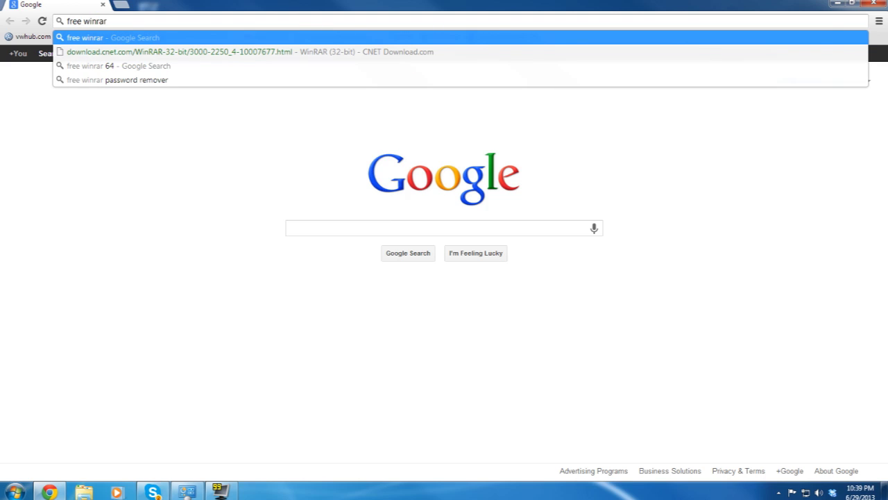
pyautogui.press('Return')
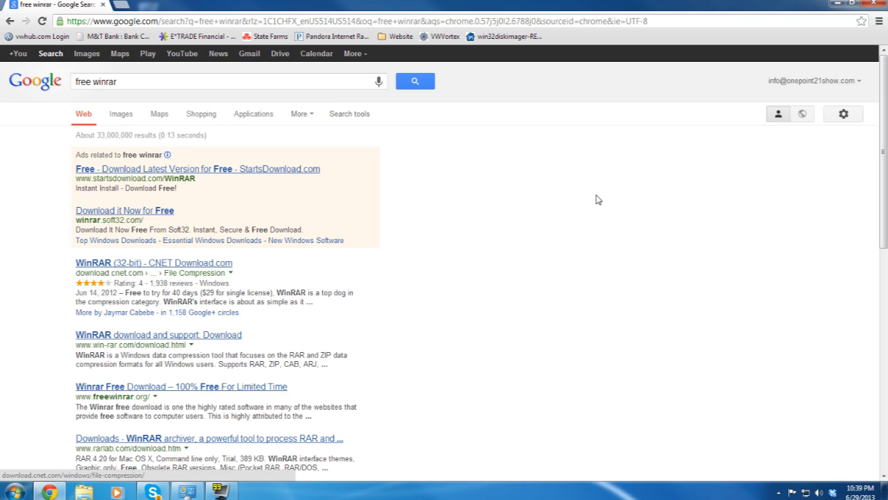
# - Download Borderlands 2 Save Editor (Revision 179) from gib.me and minimize the browser
pyautogui.click(224, 21)
pyautogui.write('gib.me')
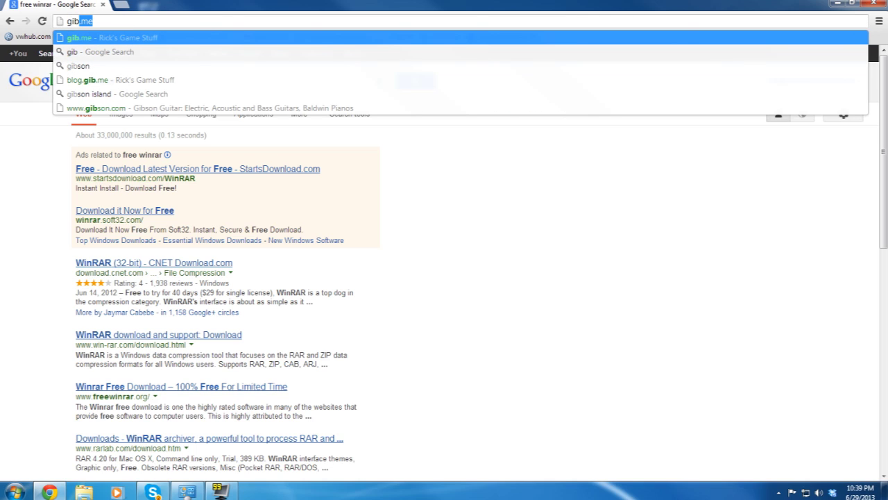
pyautogui.press('Return')
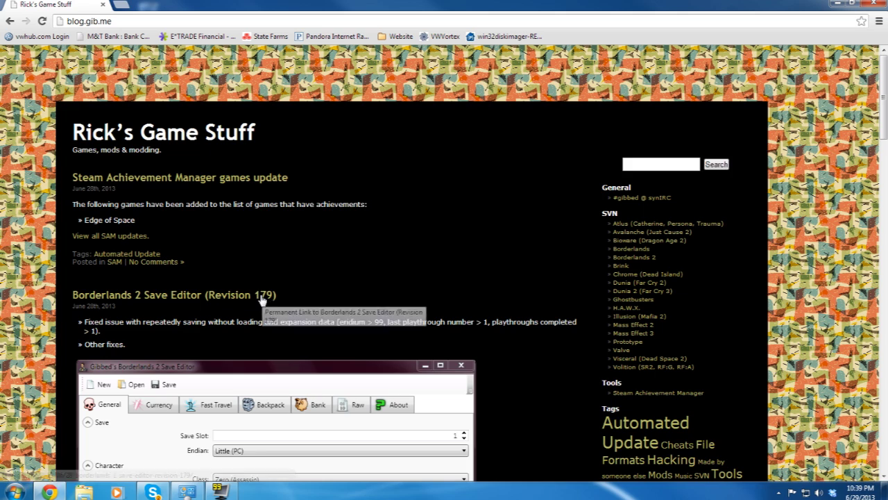
pyautogui.scroll(-5, 255, 303)
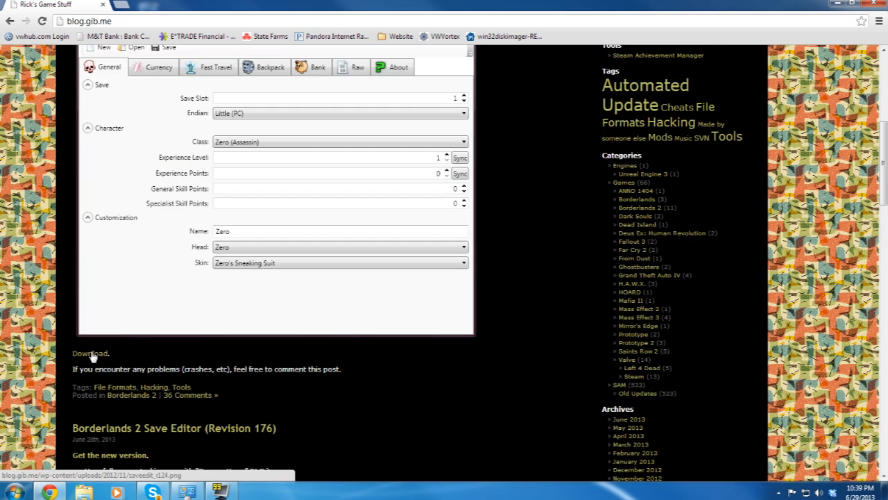
pyautogui.click(91, 353)
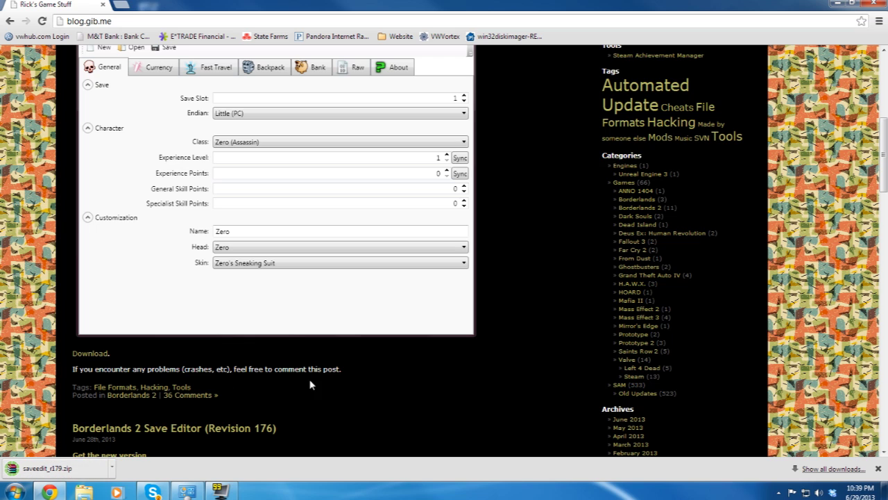
pyautogui.click(844, 4)
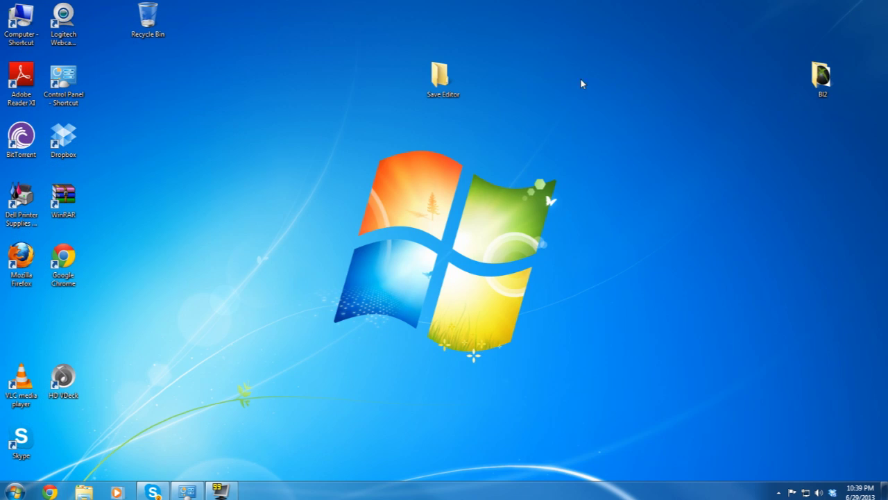
# - Open the Save Editor and Downloads folders in separate windows and arrange them side by side
pyautogui.doubleClick(440, 76)
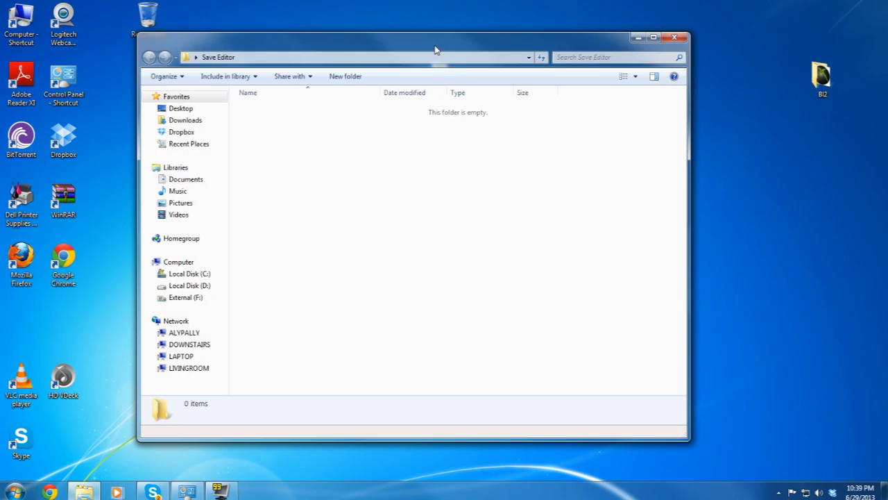
pyautogui.moveTo(436, 49); pyautogui.dragTo(616, 52)
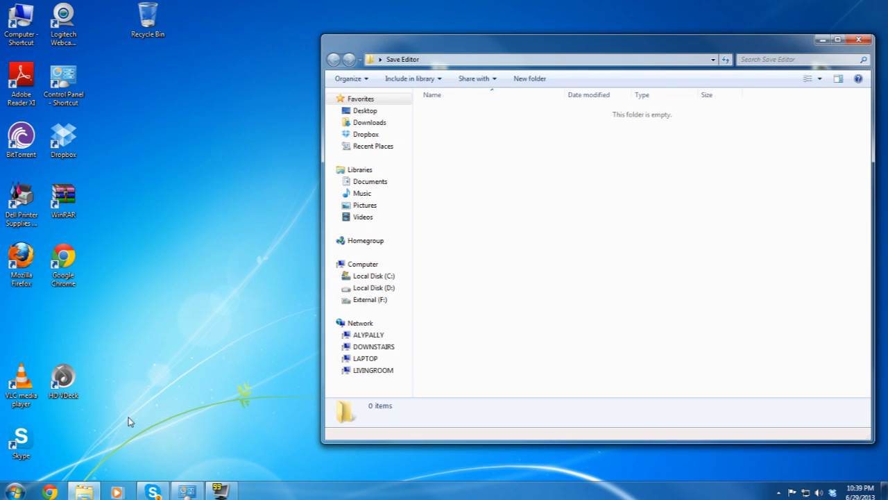
pyautogui.click(98, 490)
pyautogui.click(96, 491)
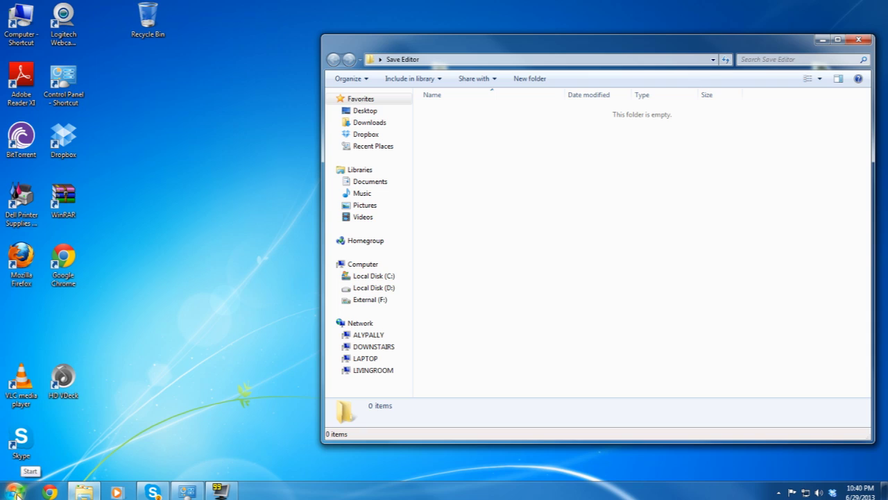
pyautogui.click(15, 491)
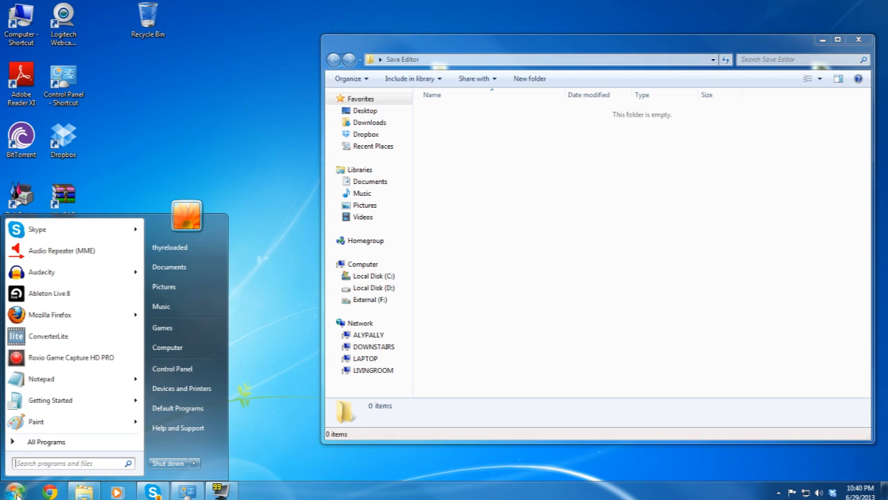
pyautogui.click(158, 267)
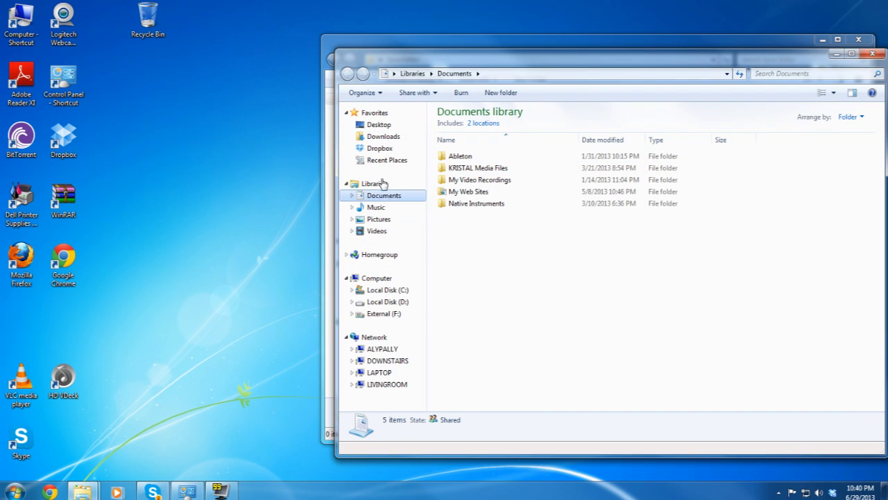
pyautogui.click(387, 136)
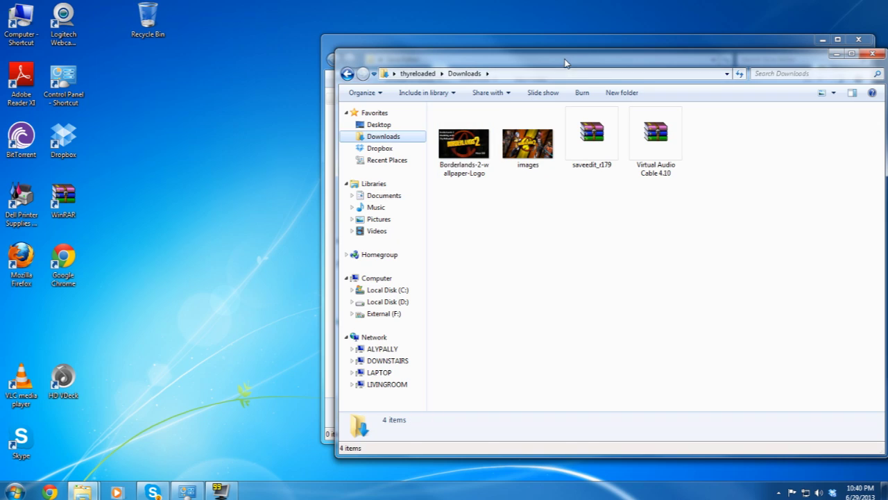
pyautogui.moveTo(567, 63); pyautogui.dragTo(224, 56)
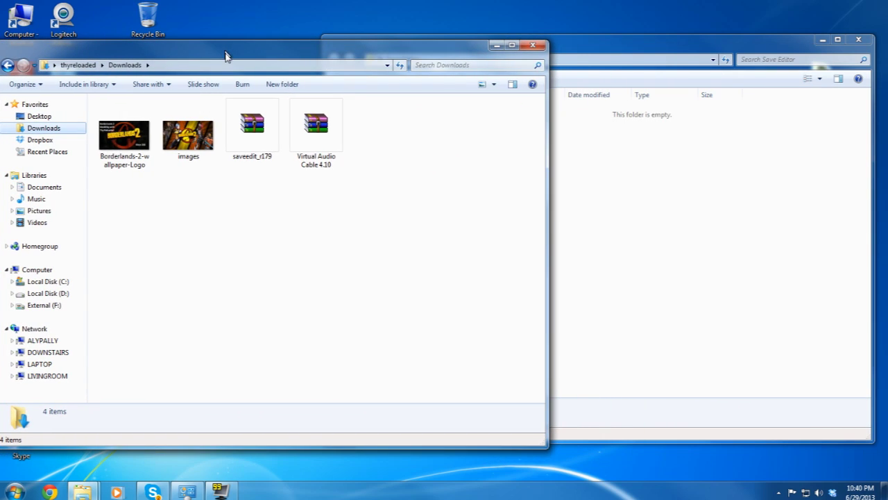
# - Move the saveedit_r179 archive from Downloads into the Save Editor folder and close the Downloads window
pyautogui.moveTo(249, 136); pyautogui.dragTo(645, 181)
pyautogui.click(309, 66)
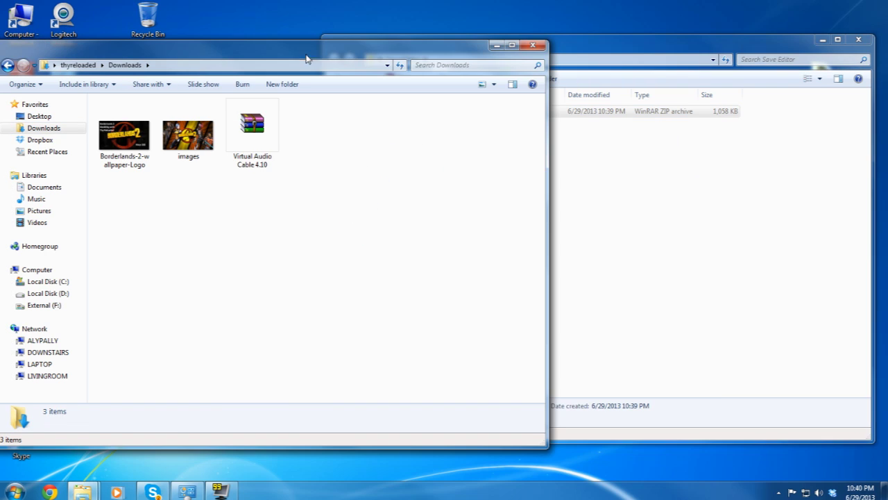
pyautogui.click(534, 43)
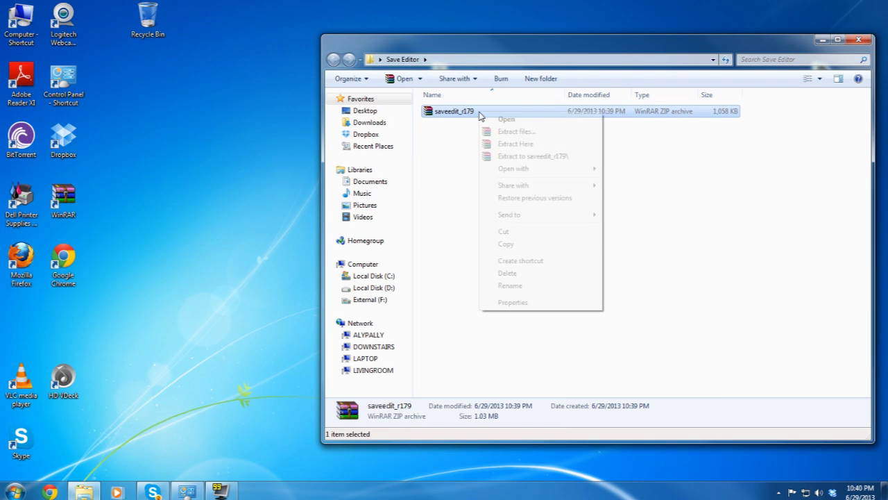
# - Extract saveedit_r179 directly into the Save Editor folder and display the folder's contents as tiles
pyautogui.rightClick(479, 113)
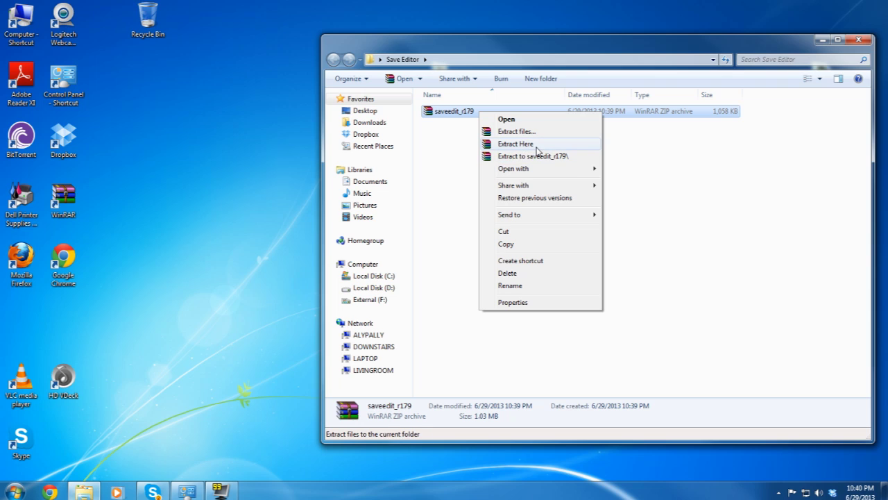
pyautogui.click(538, 147)
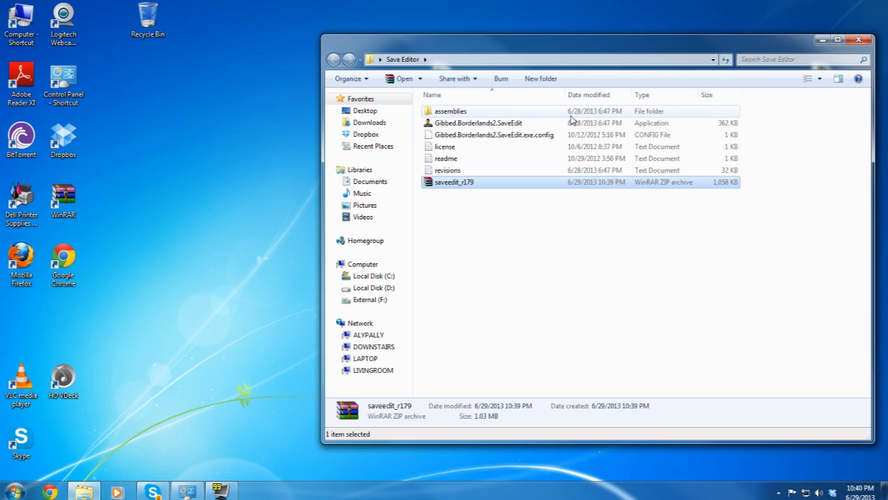
pyautogui.click(820, 78)
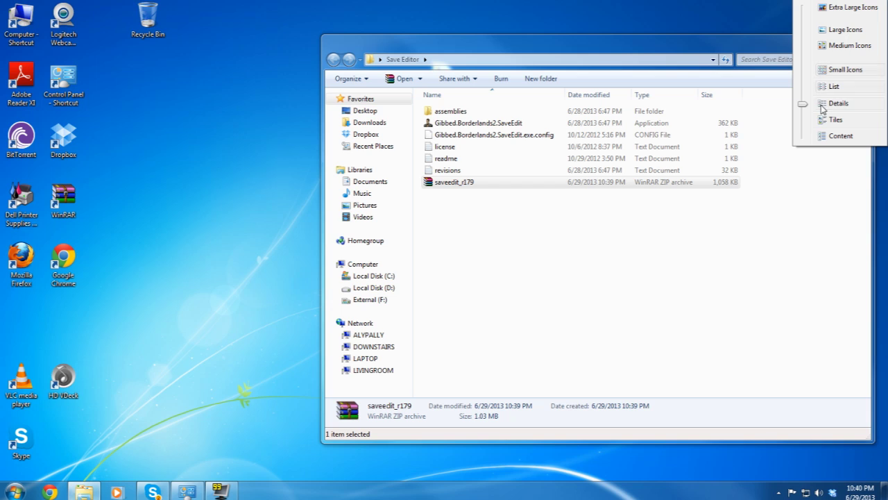
pyautogui.click(831, 86)
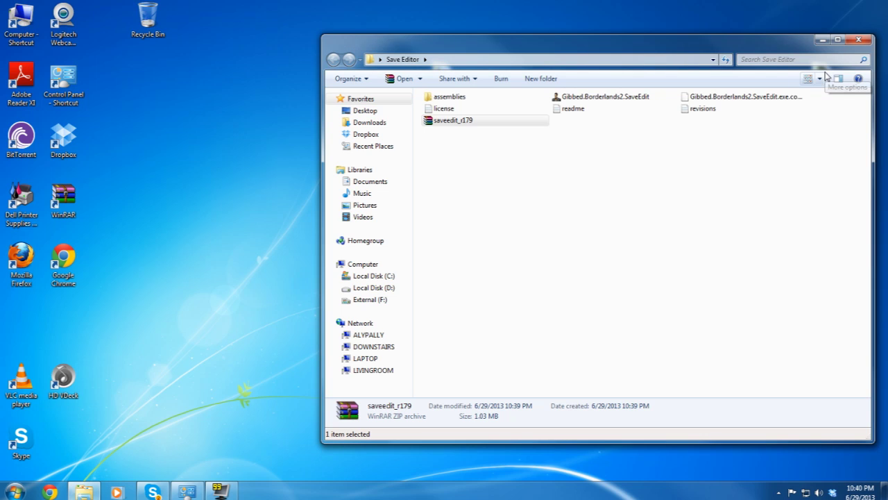
pyautogui.click(813, 79)
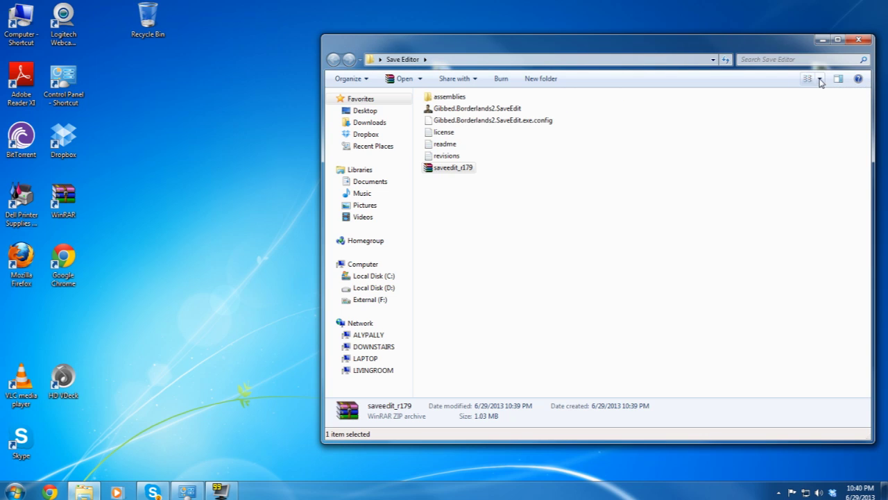
pyautogui.click(819, 81)
pyautogui.click(819, 78)
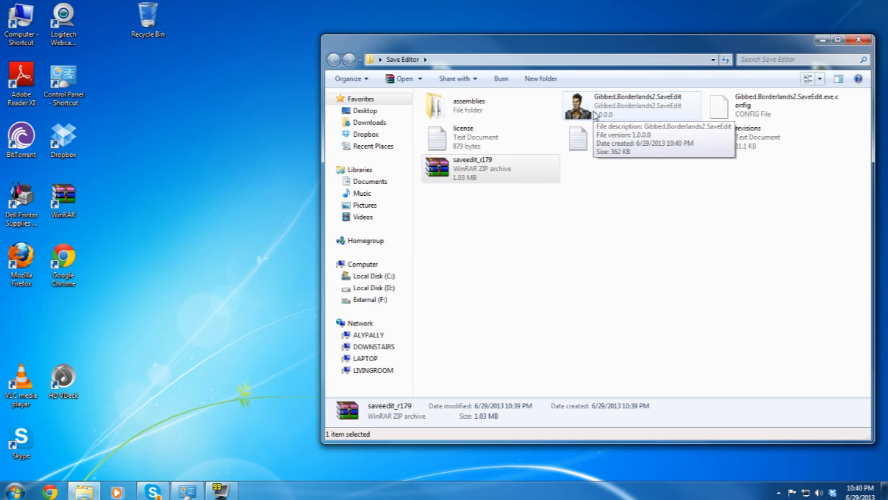
# - Launch Gibbed.Borderlands2.SaveEdit and open SaveGame.sav from the mod folder using the X360 Save Files type
pyautogui.click(594, 115)
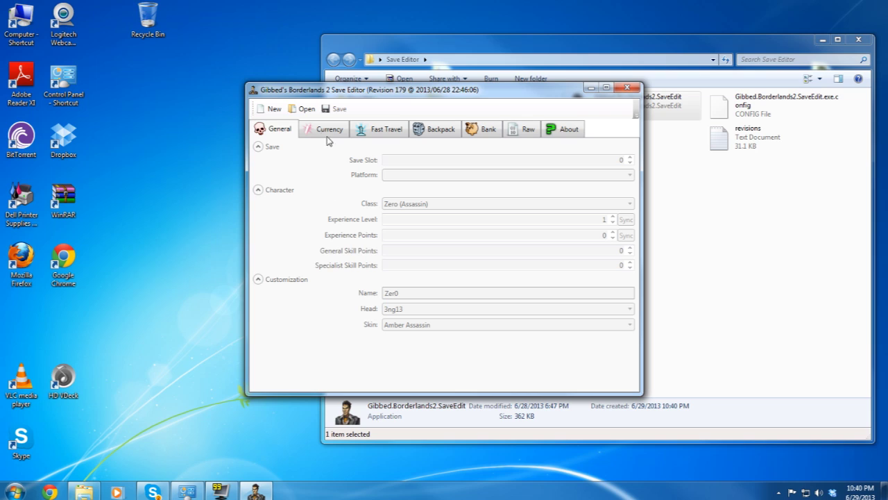
pyautogui.click(304, 108)
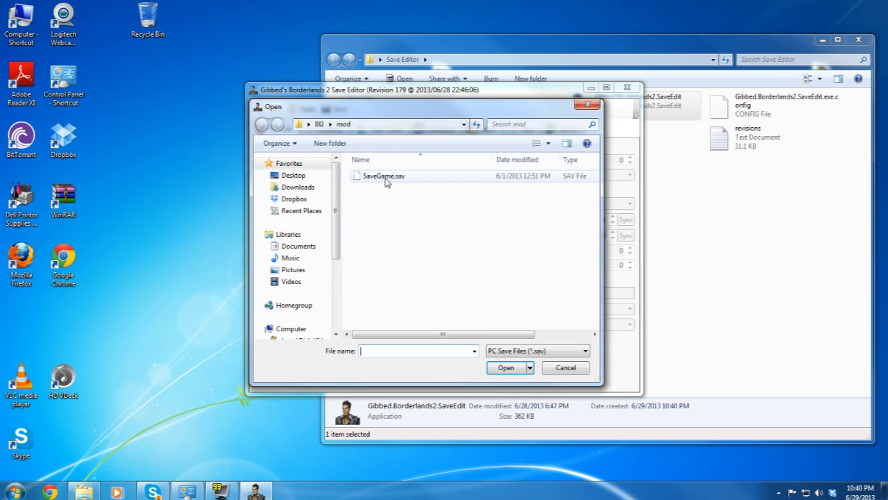
pyautogui.click(386, 178)
pyautogui.click(549, 353)
pyautogui.click(548, 368)
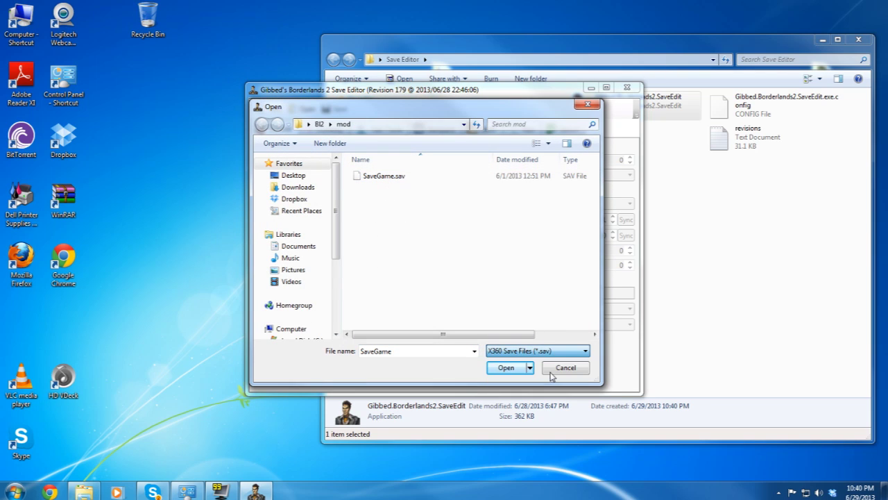
pyautogui.click(517, 370)
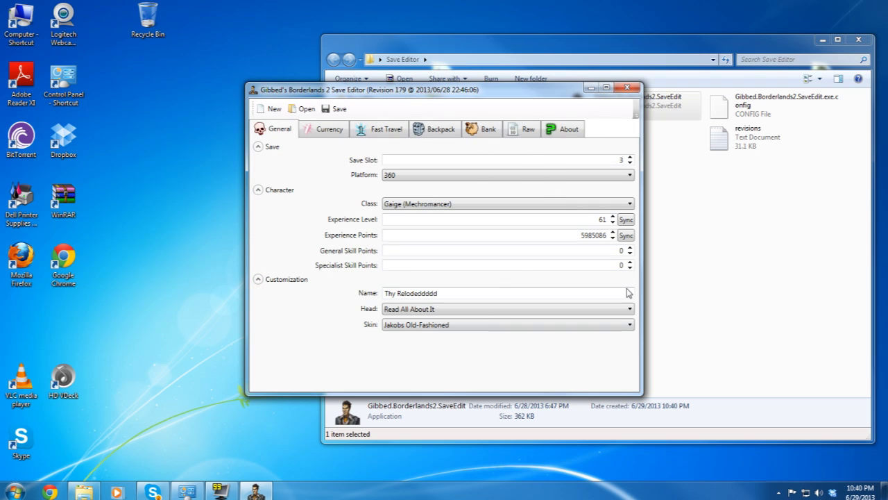
# - Close the save editor and the Save Editor folder window, and place the Bl2 folder in the desktop's upper-right corner
pyautogui.click(627, 88)
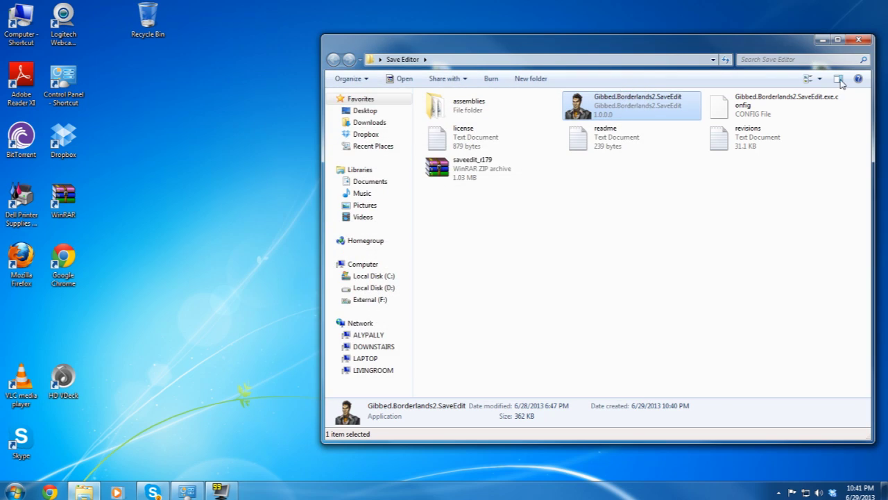
pyautogui.click(858, 41)
pyautogui.moveTo(458, 85); pyautogui.dragTo(865, 14)
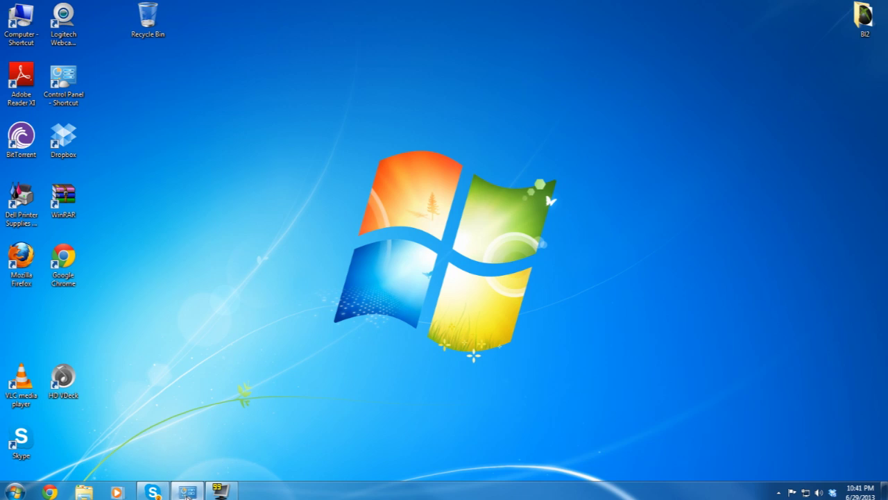
# - Check the installed programs in Programs and Features for the Microsoft .NET Framework 4 entries and close the window
pyautogui.click(193, 488)
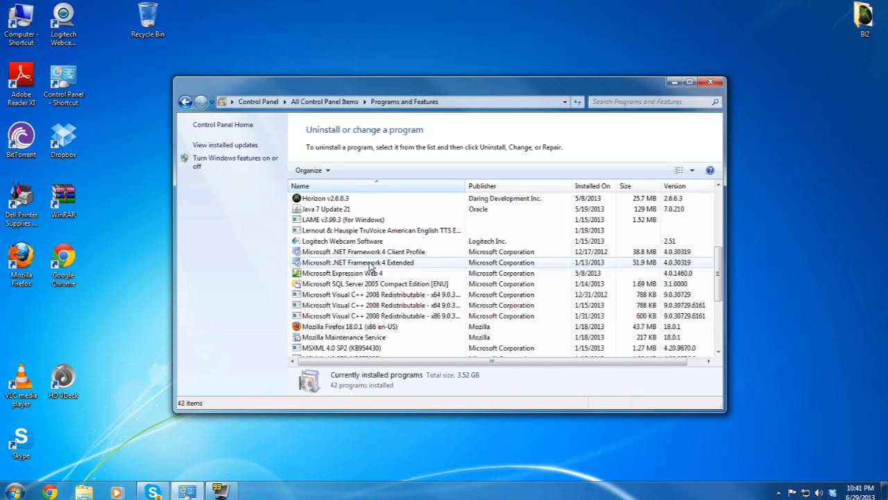
pyautogui.scroll(-3, 364, 262)
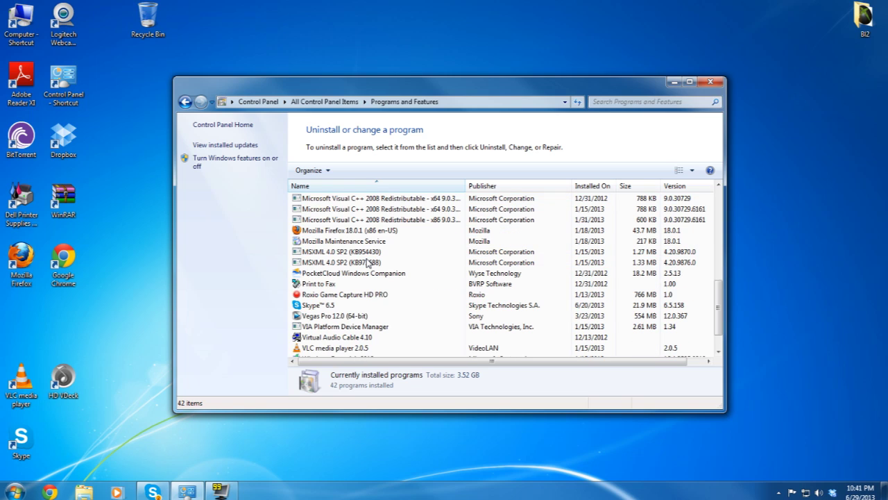
pyautogui.scroll(3, 368, 262)
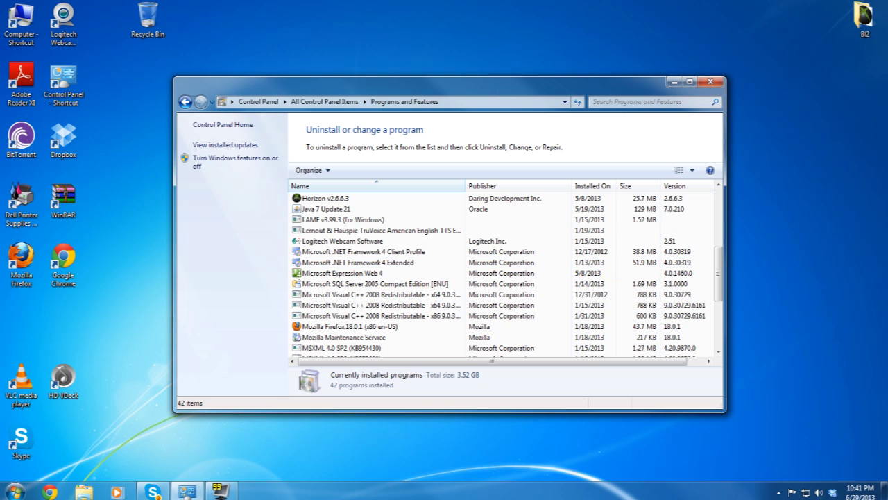
pyautogui.click(709, 83)
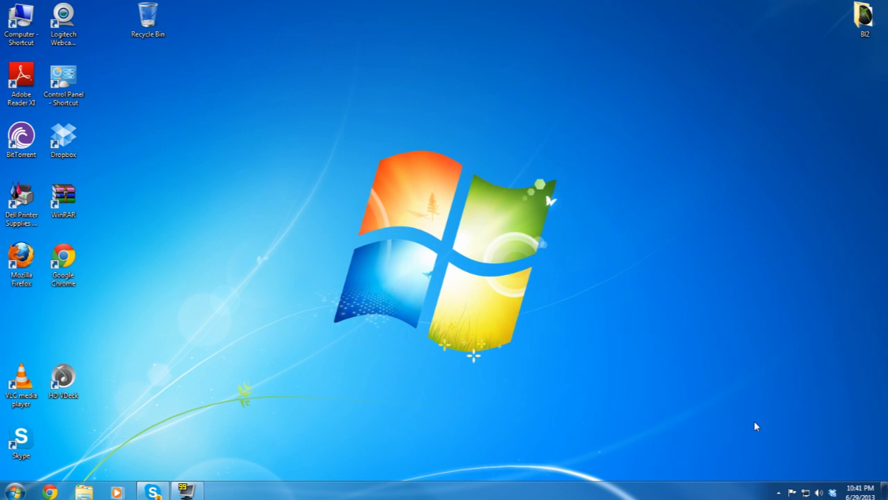